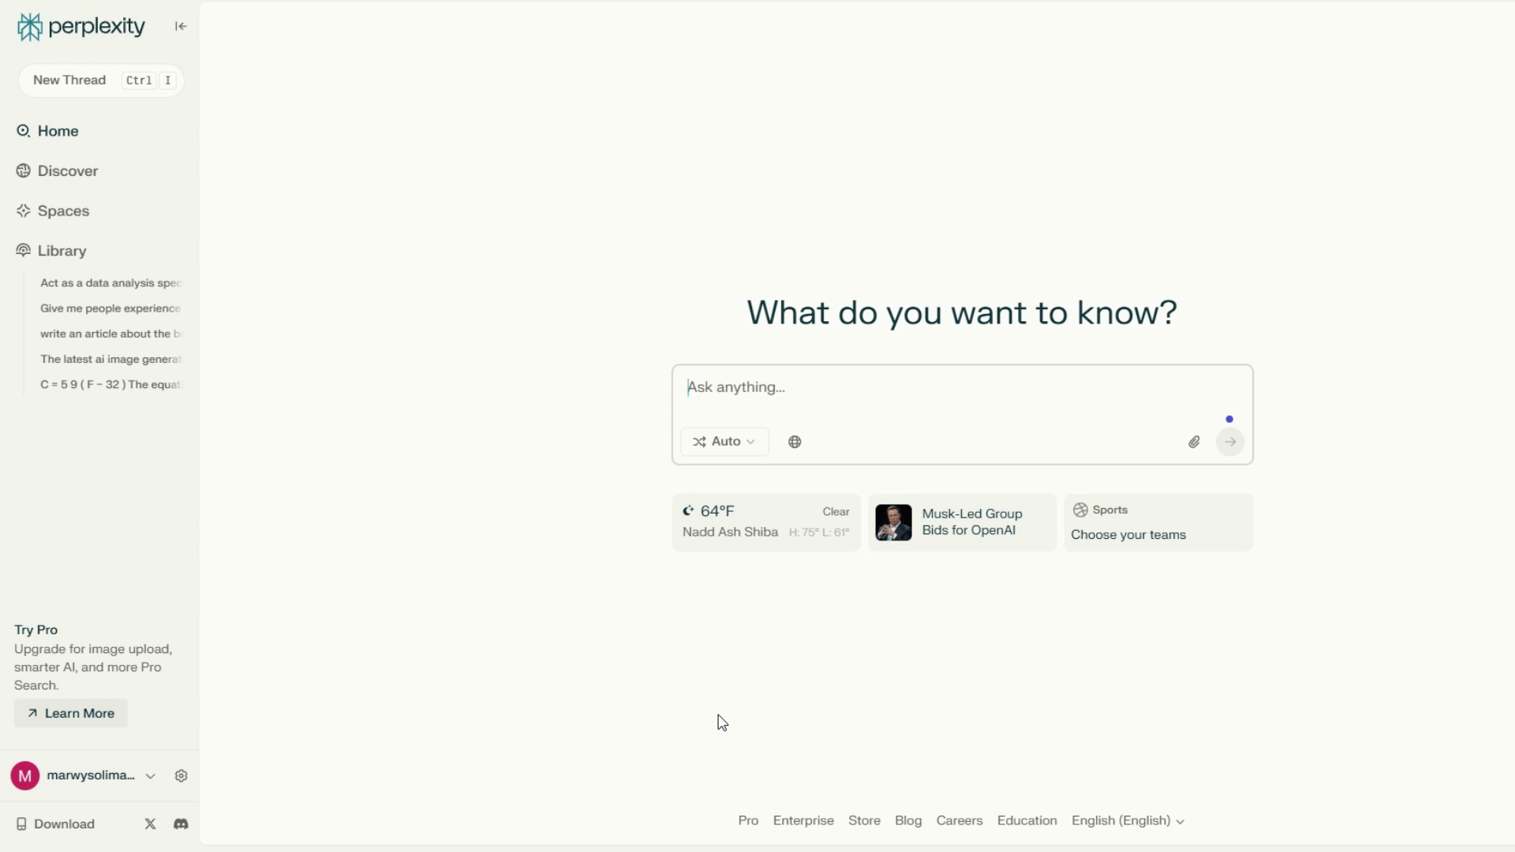
Step: Review the available search modes and compare the features of the Standard and Professional plans
left_click(754, 447)
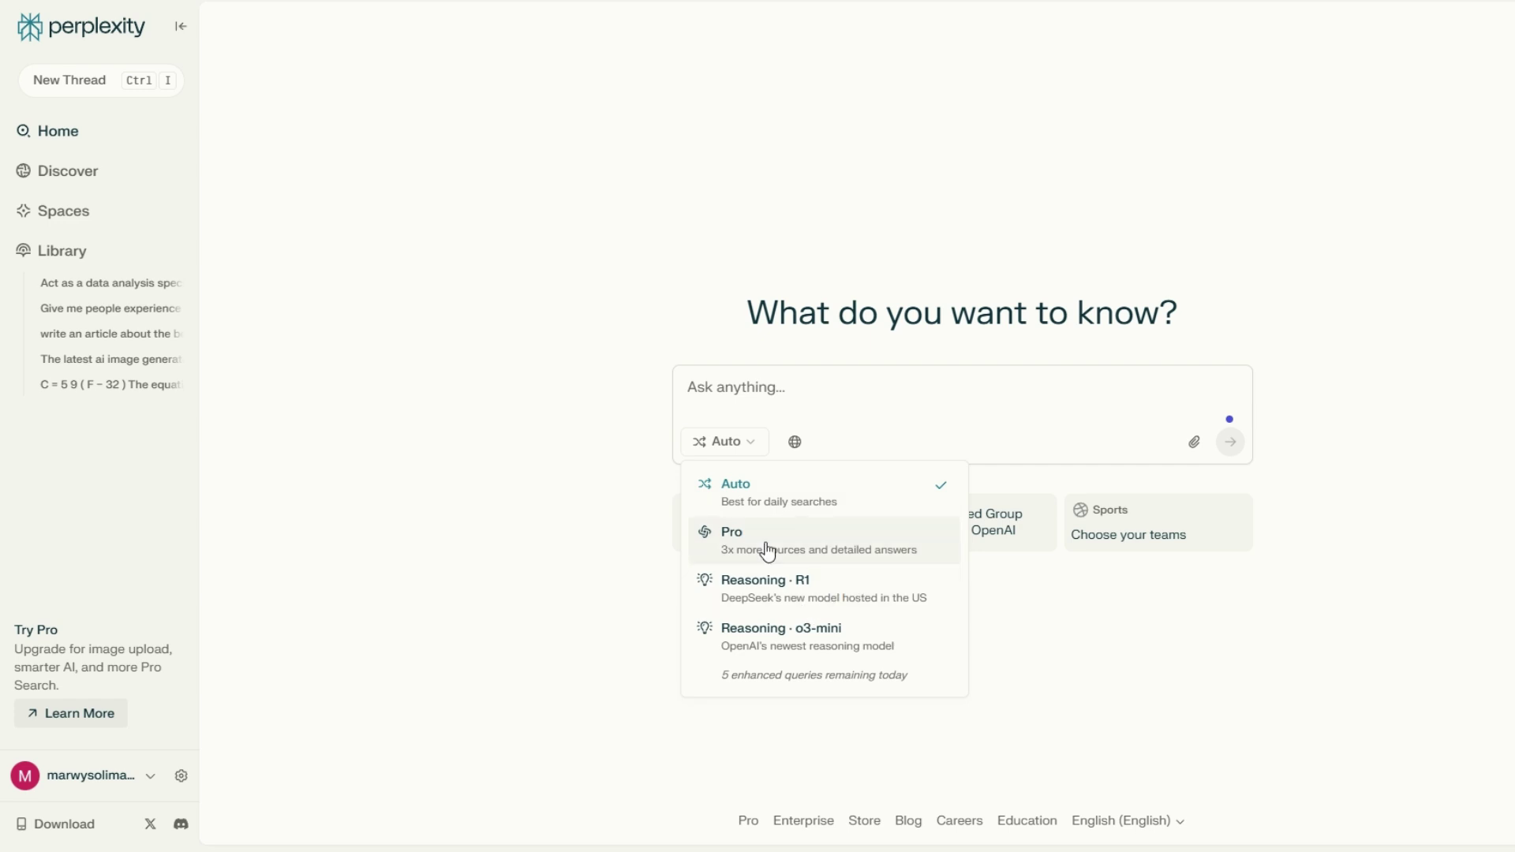
left_click(48, 638)
left_click(49, 638)
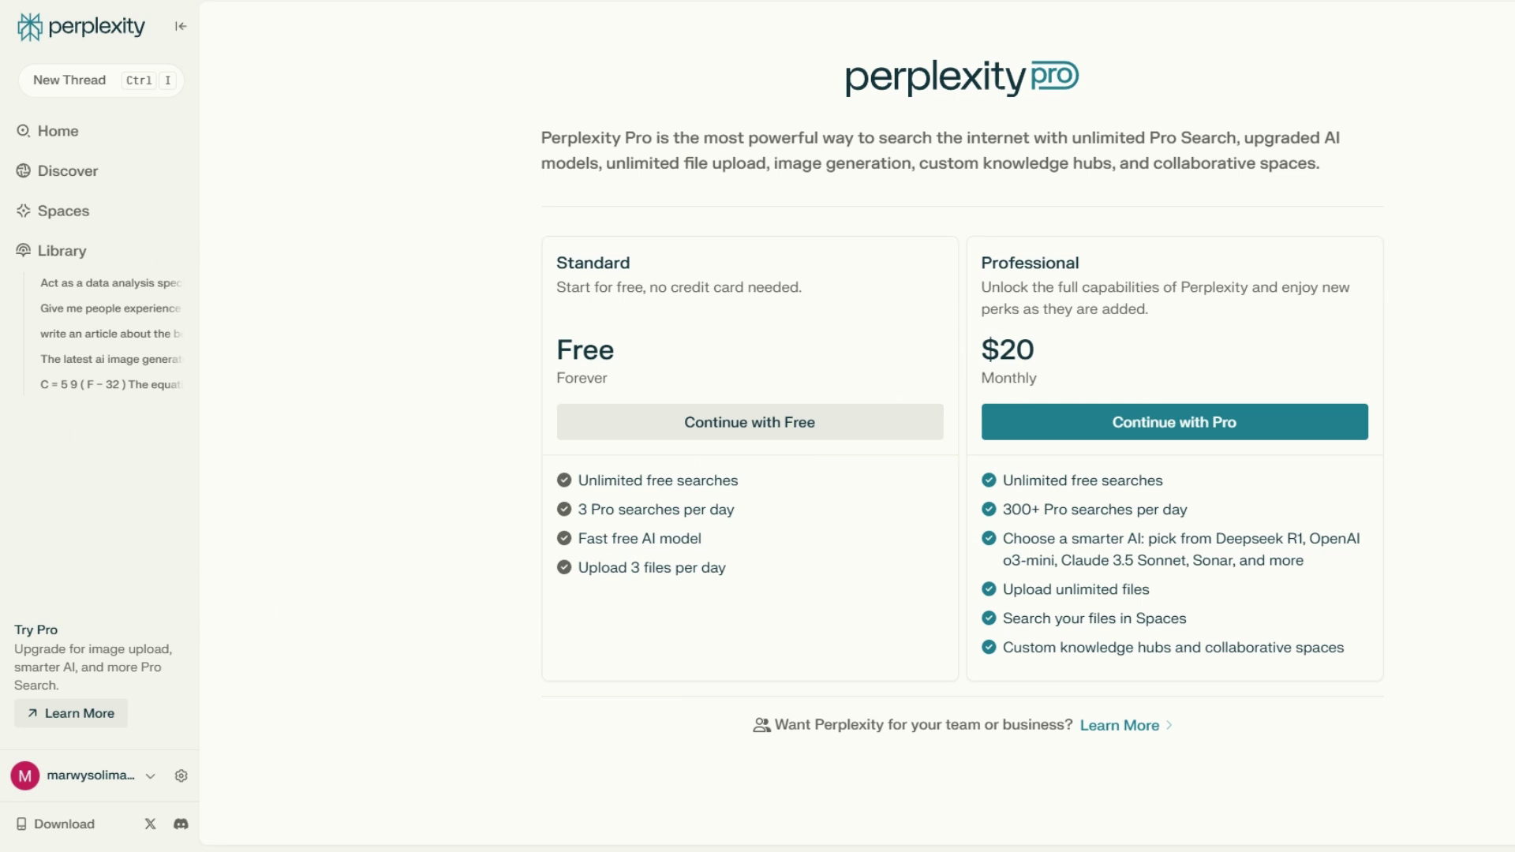
left_click(79, 28)
left_click(725, 442)
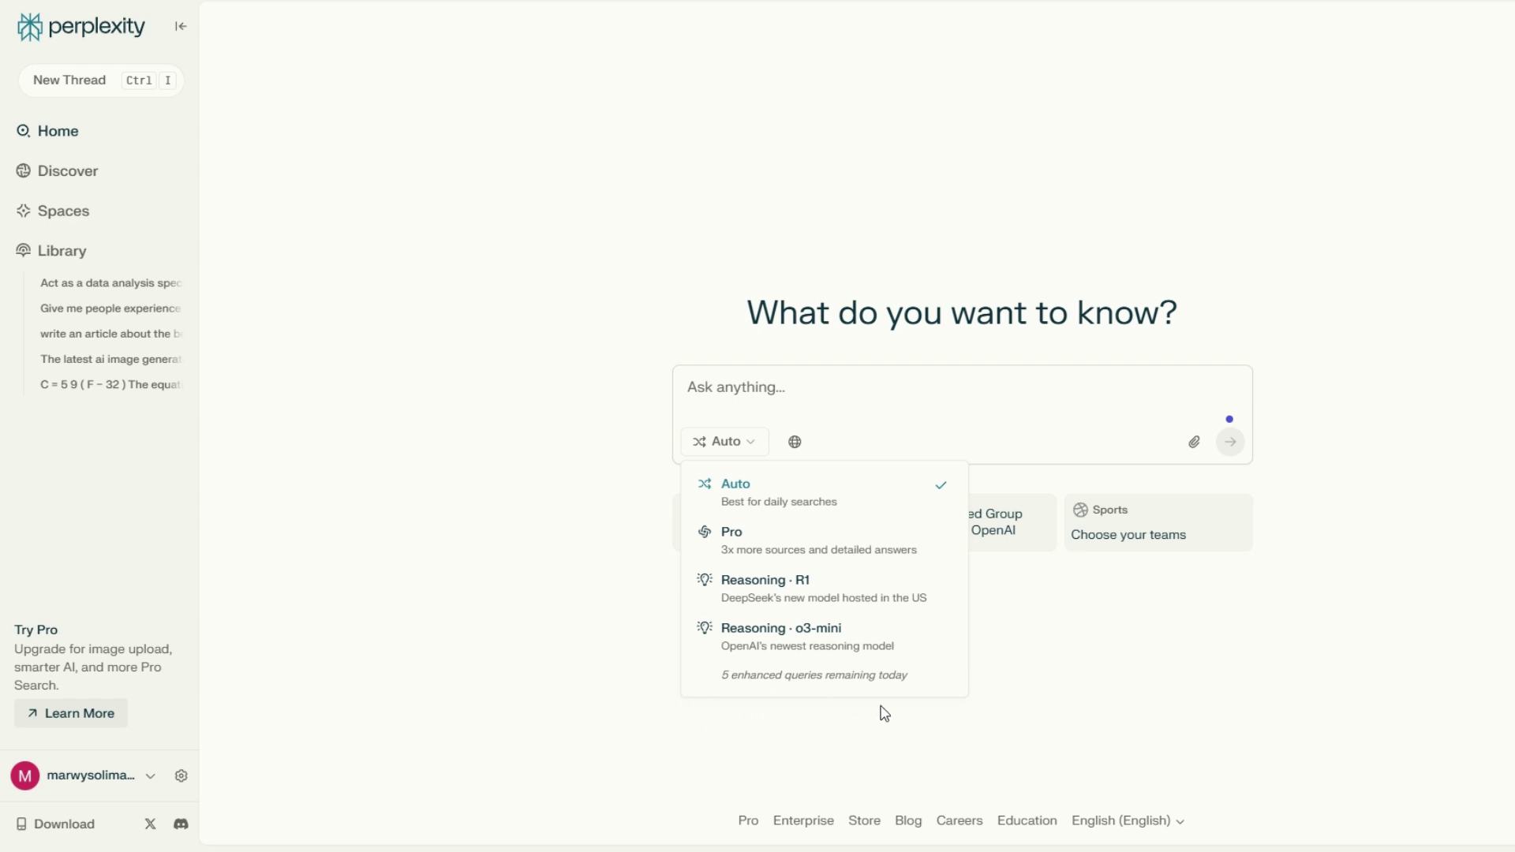
left_click(519, 596)
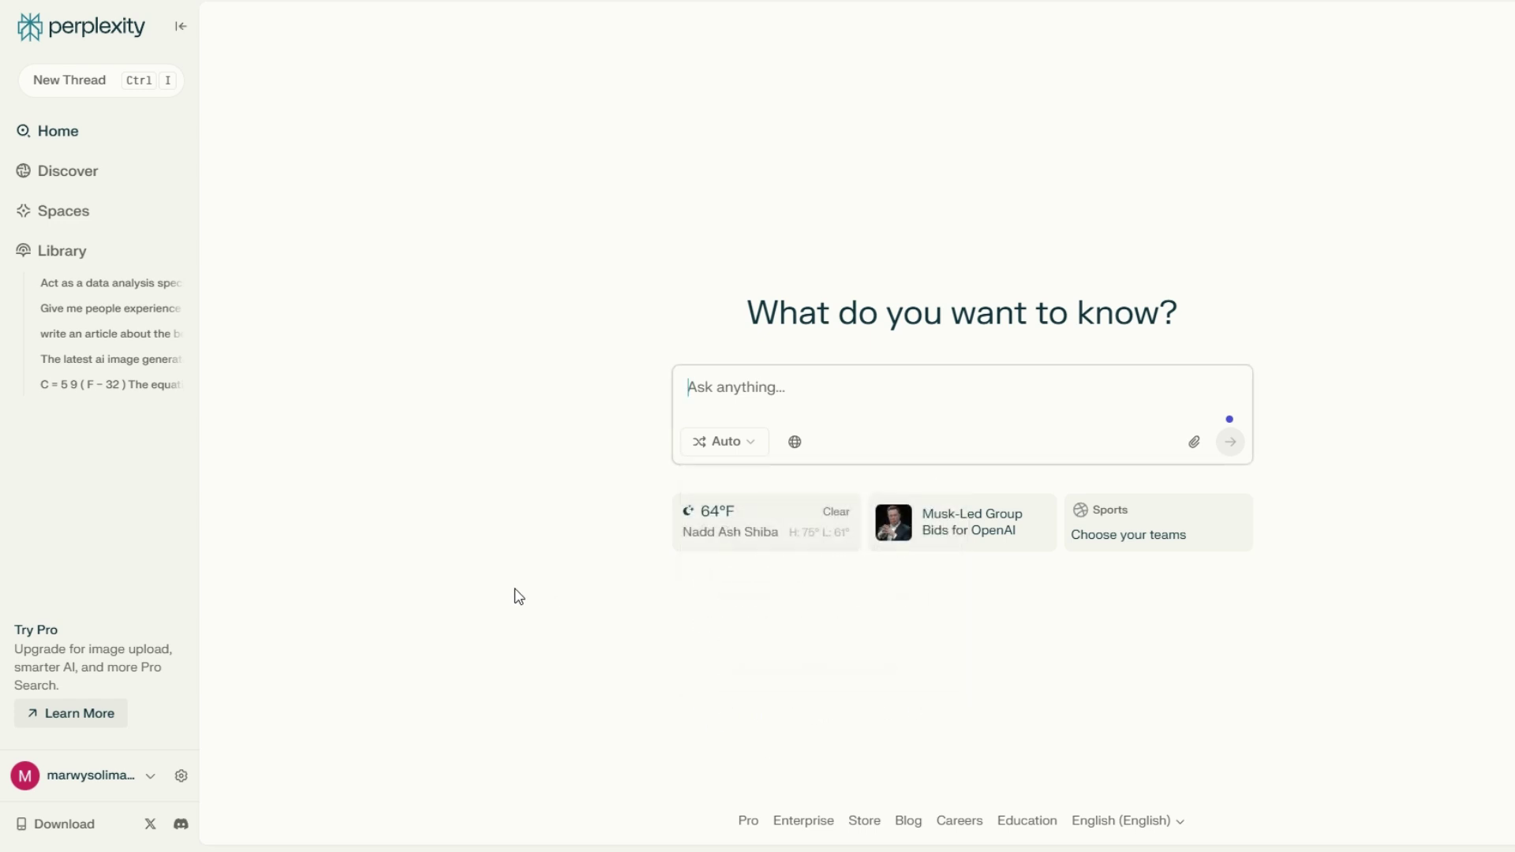
Step: Select Reasoning · o3-mini and enter a question about the most in-demand jobs over the next five years, their required skills, qualifications and average salaries
left_click(755, 460)
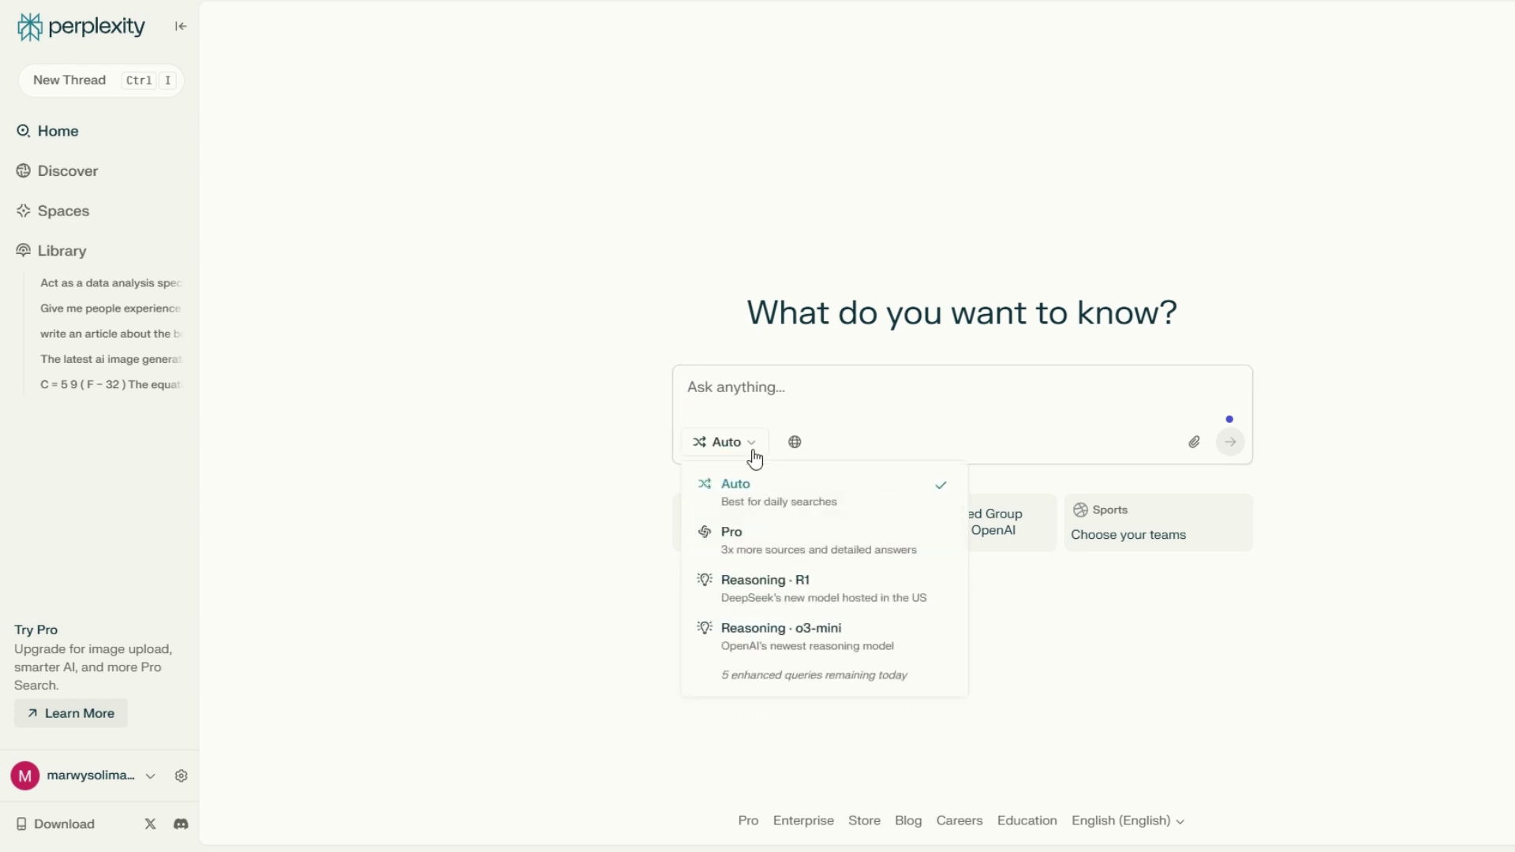
left_click(748, 652)
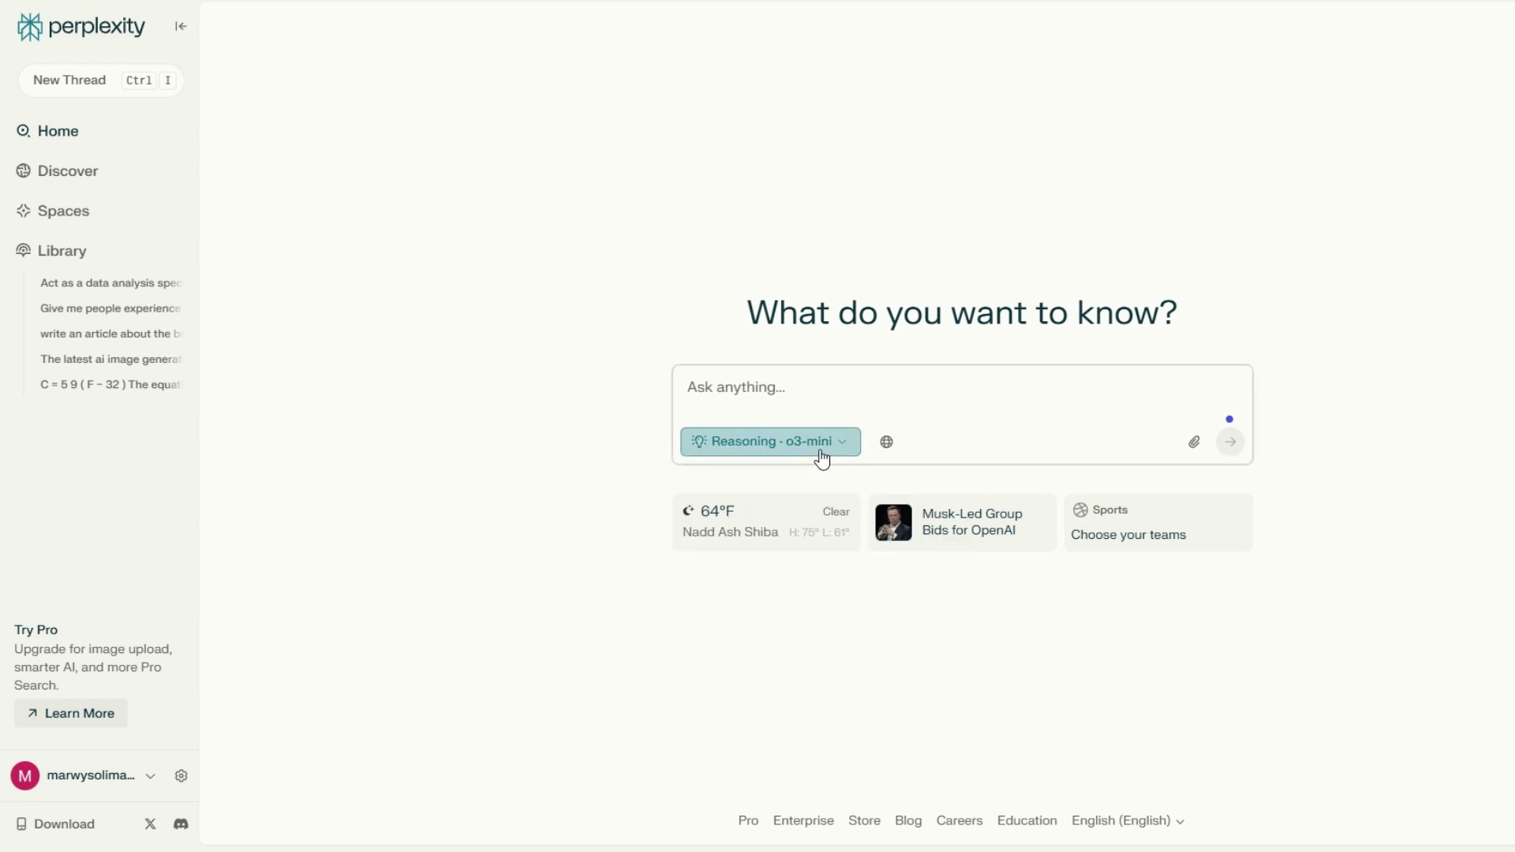
left_click(742, 386)
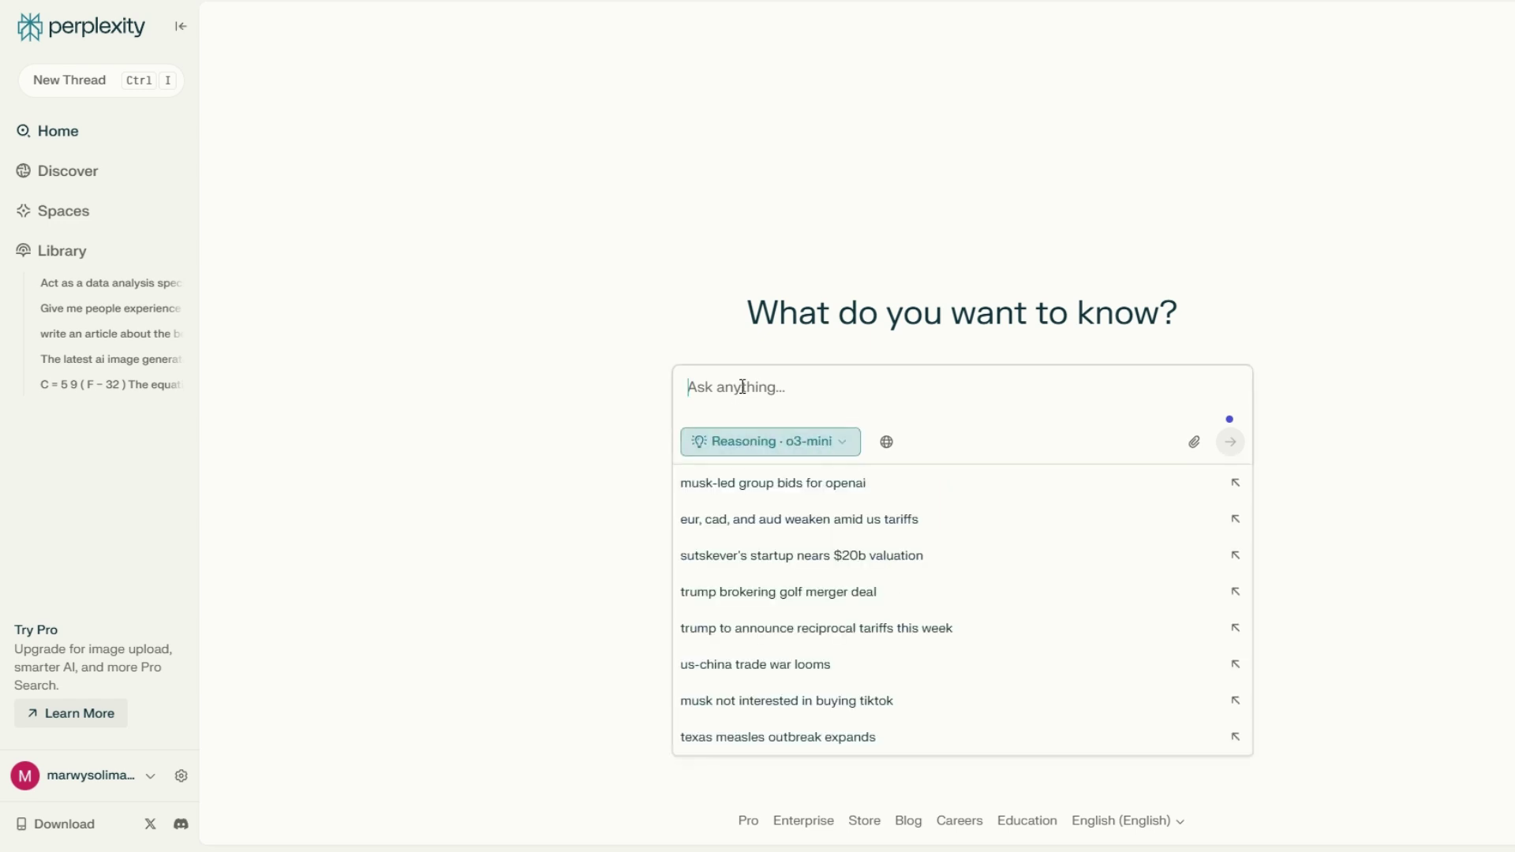
type("What are the most in-demand jobs over the next five years, and what are the skills and qualifications required for these jobs, and can you give me the average salaries for these jobs?")
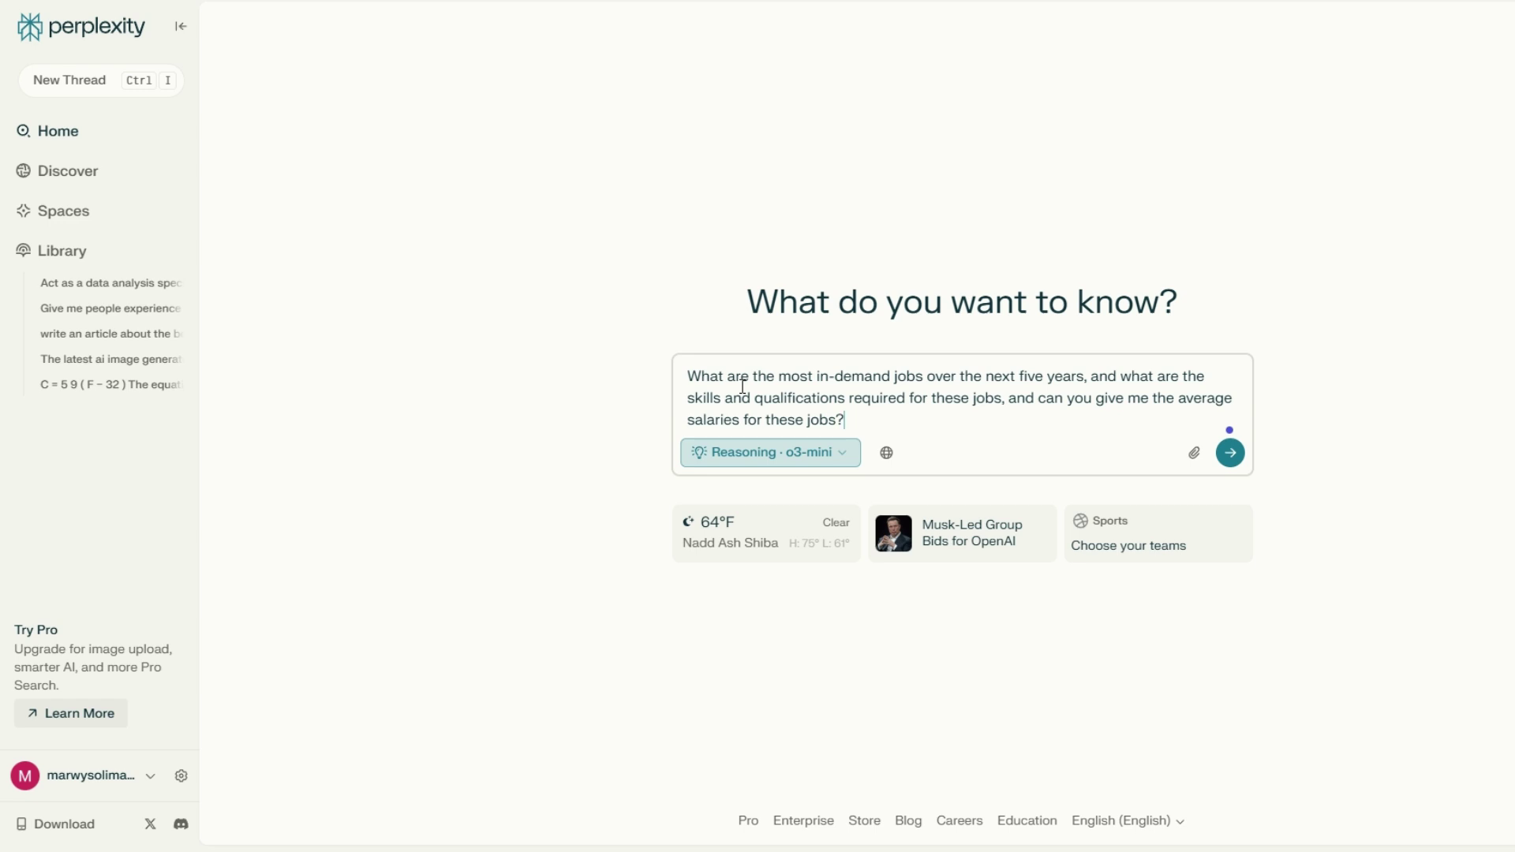
Step: Set the search sources to Web and Academic with Social off, and submit the question
left_click(885, 464)
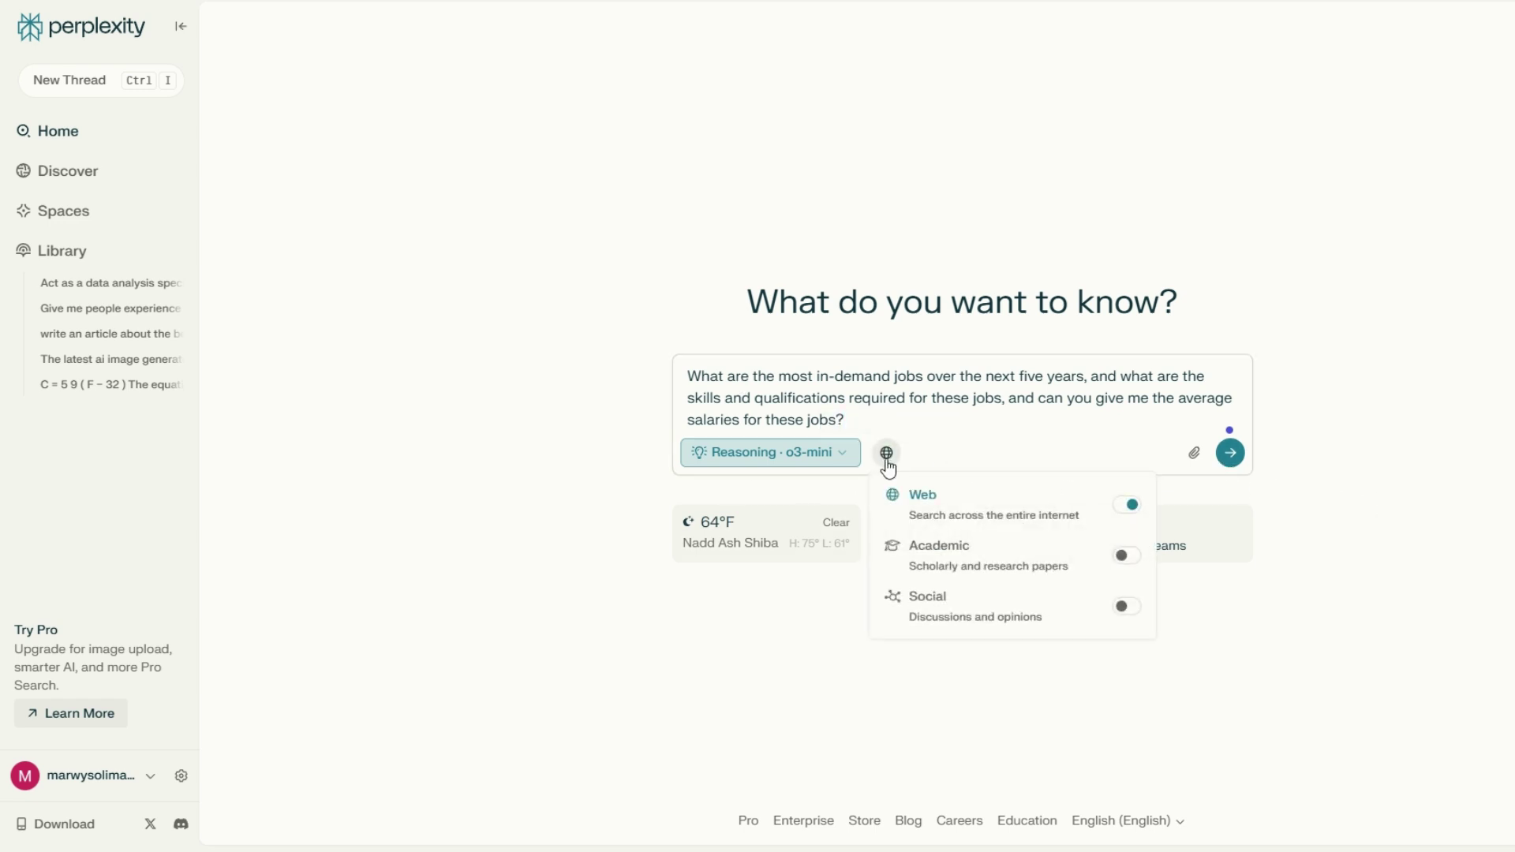
left_click(929, 508)
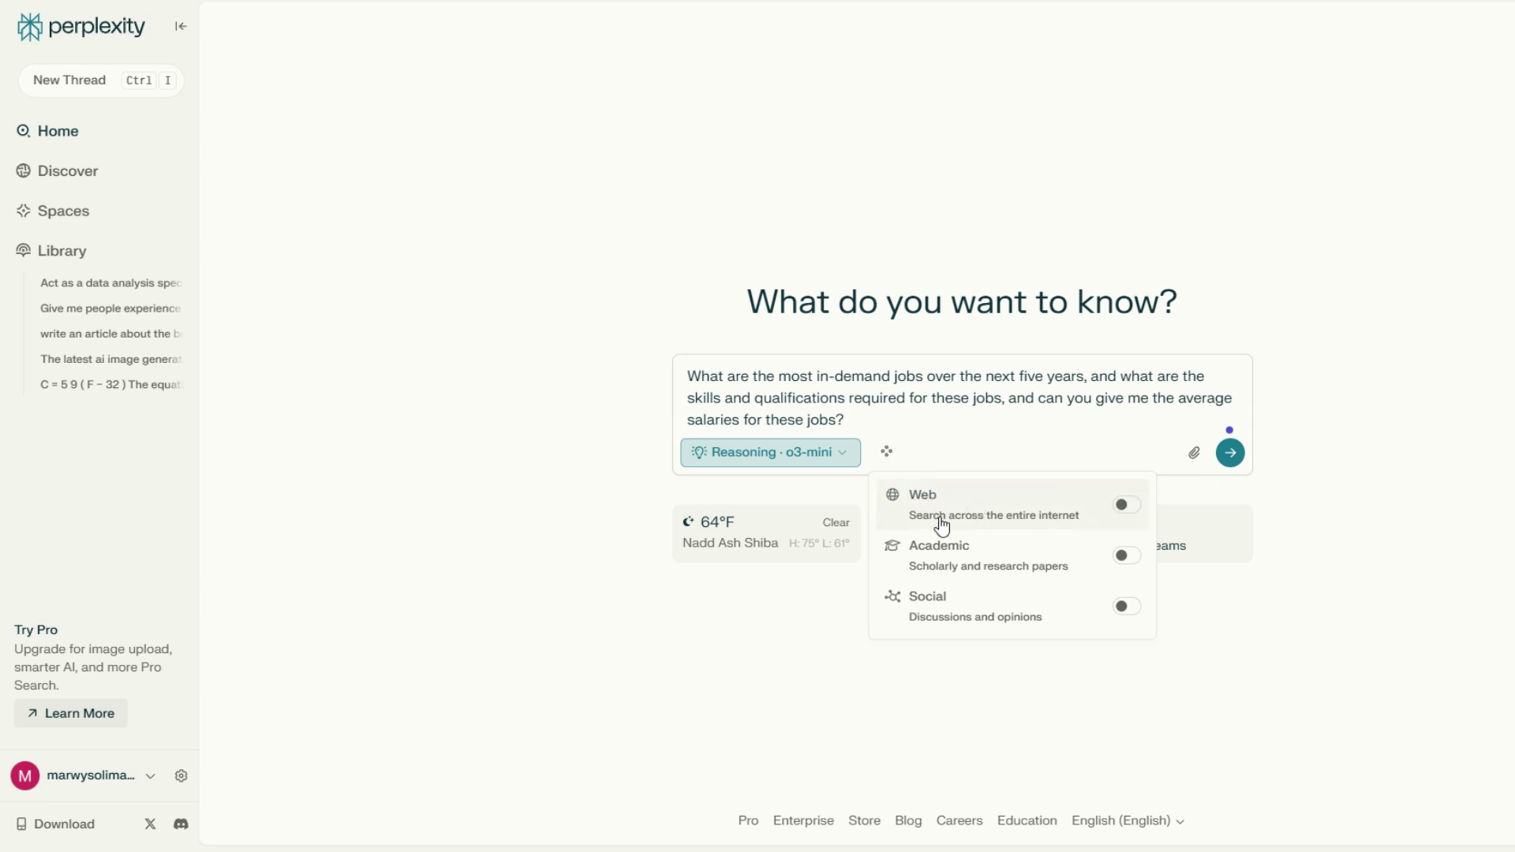
left_click(1129, 505)
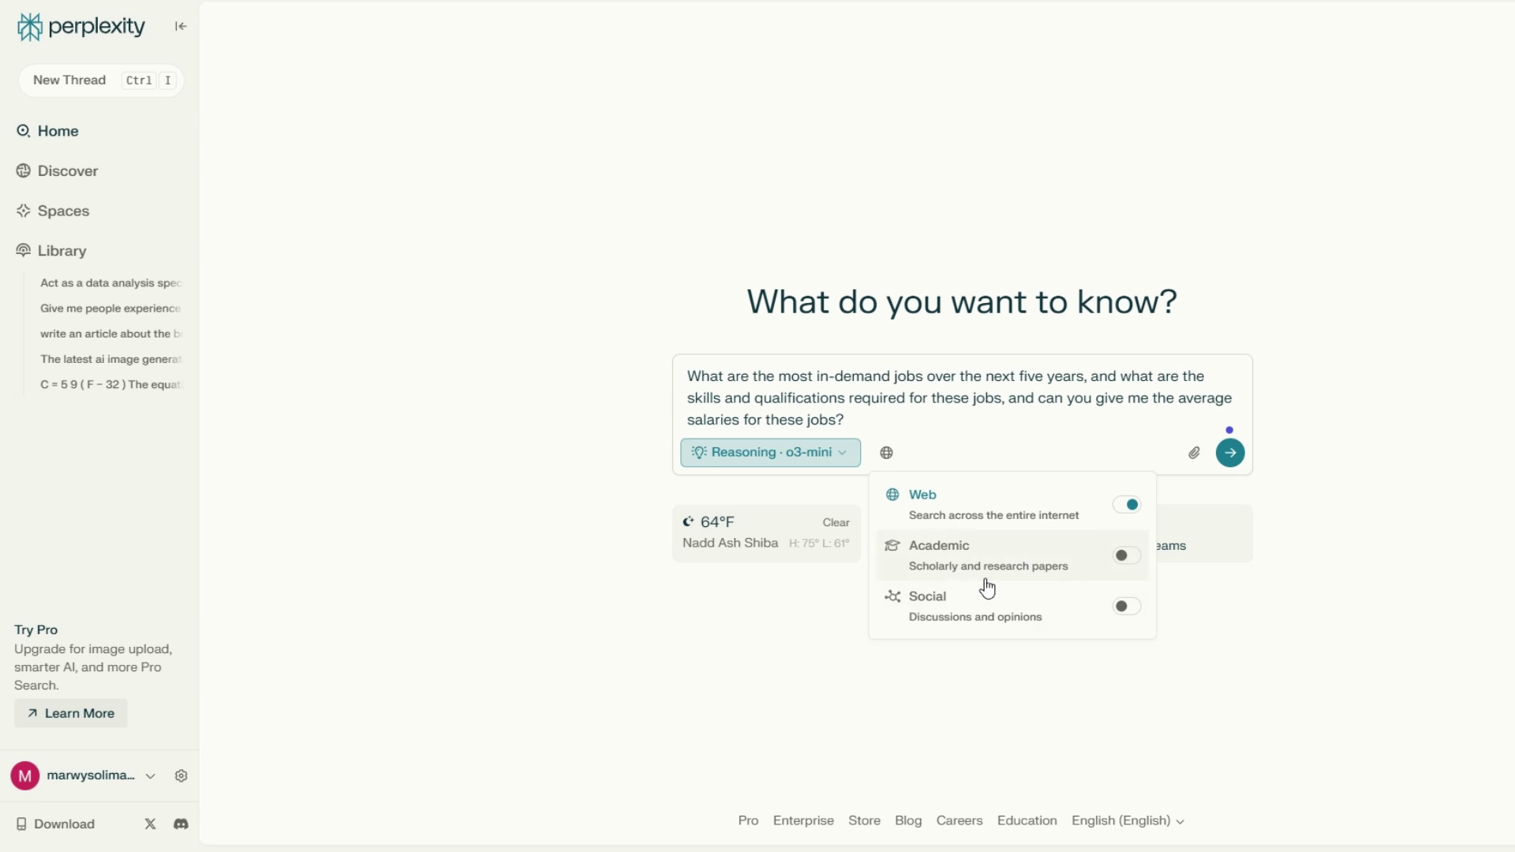
left_click(1132, 558)
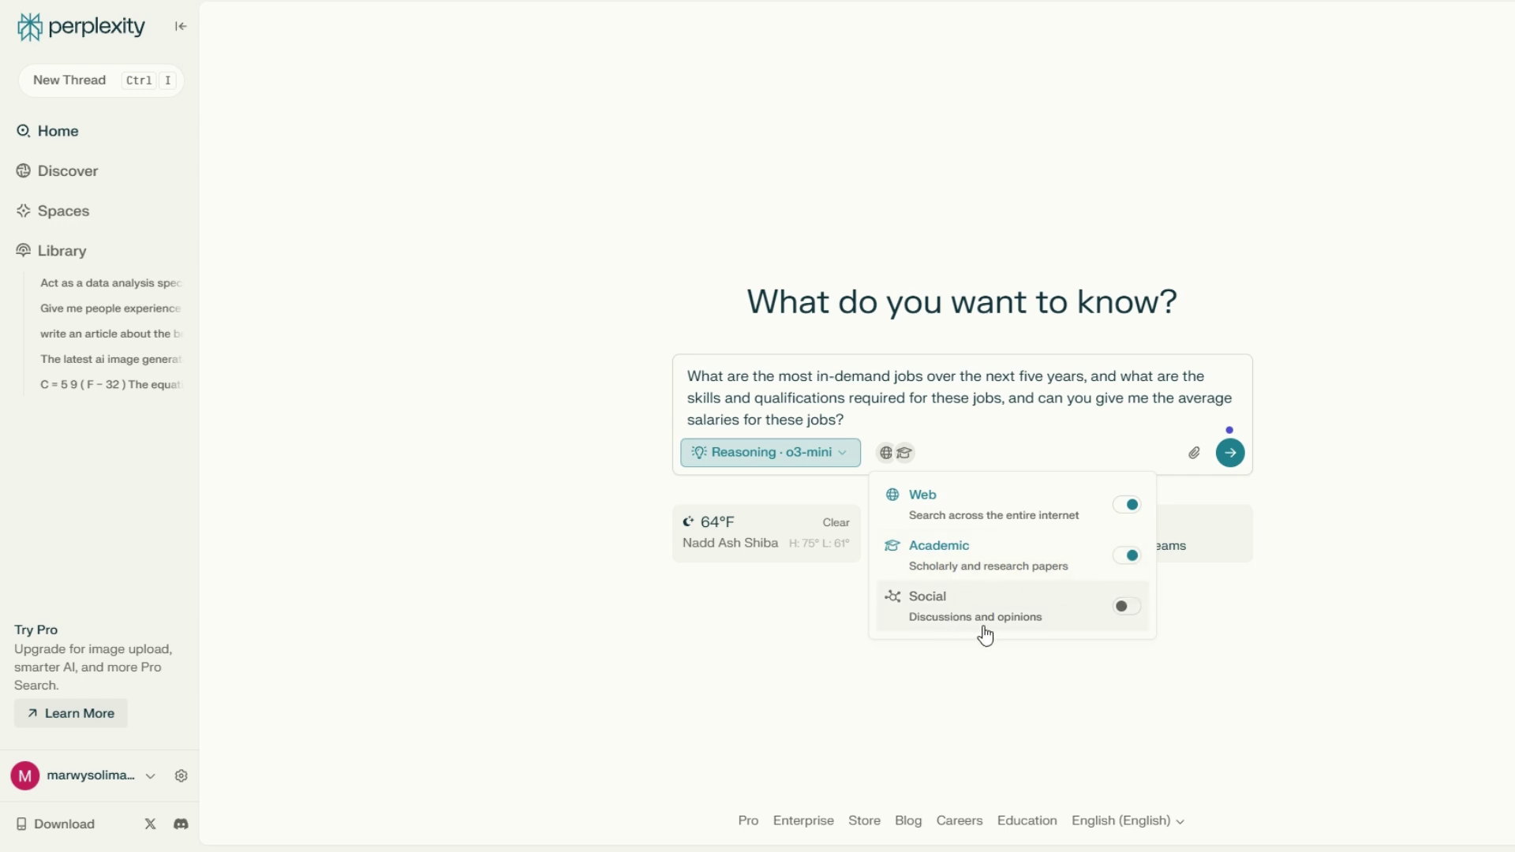
left_click(1133, 612)
left_click(1121, 611)
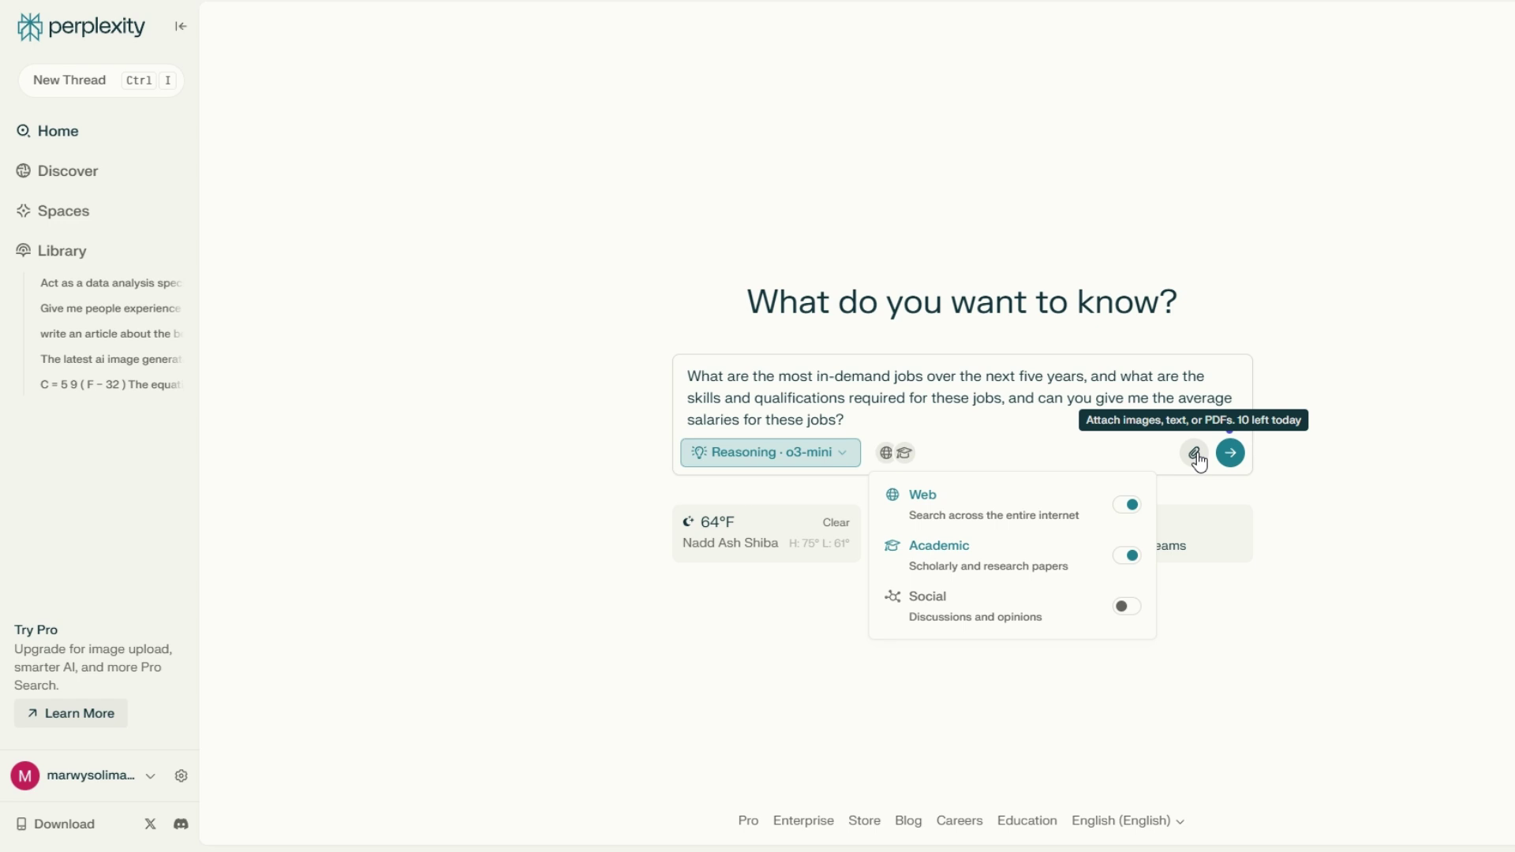
left_click(1232, 456)
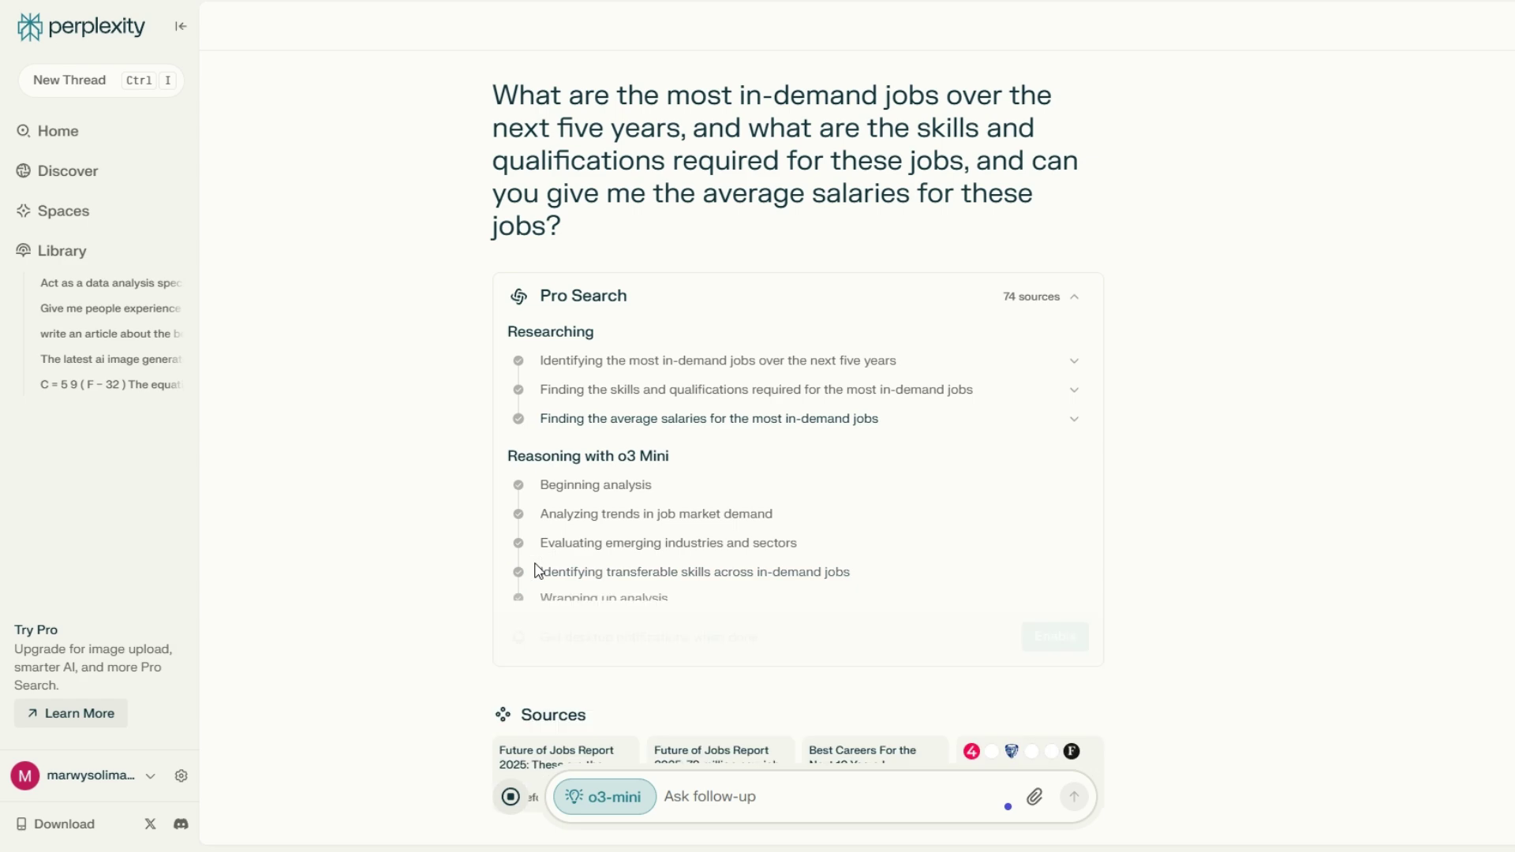
Step: Read through the generated answer's job list with skills, qualifications and salaries, the key trends and the related questions
scroll(559, 569, "down", 2)
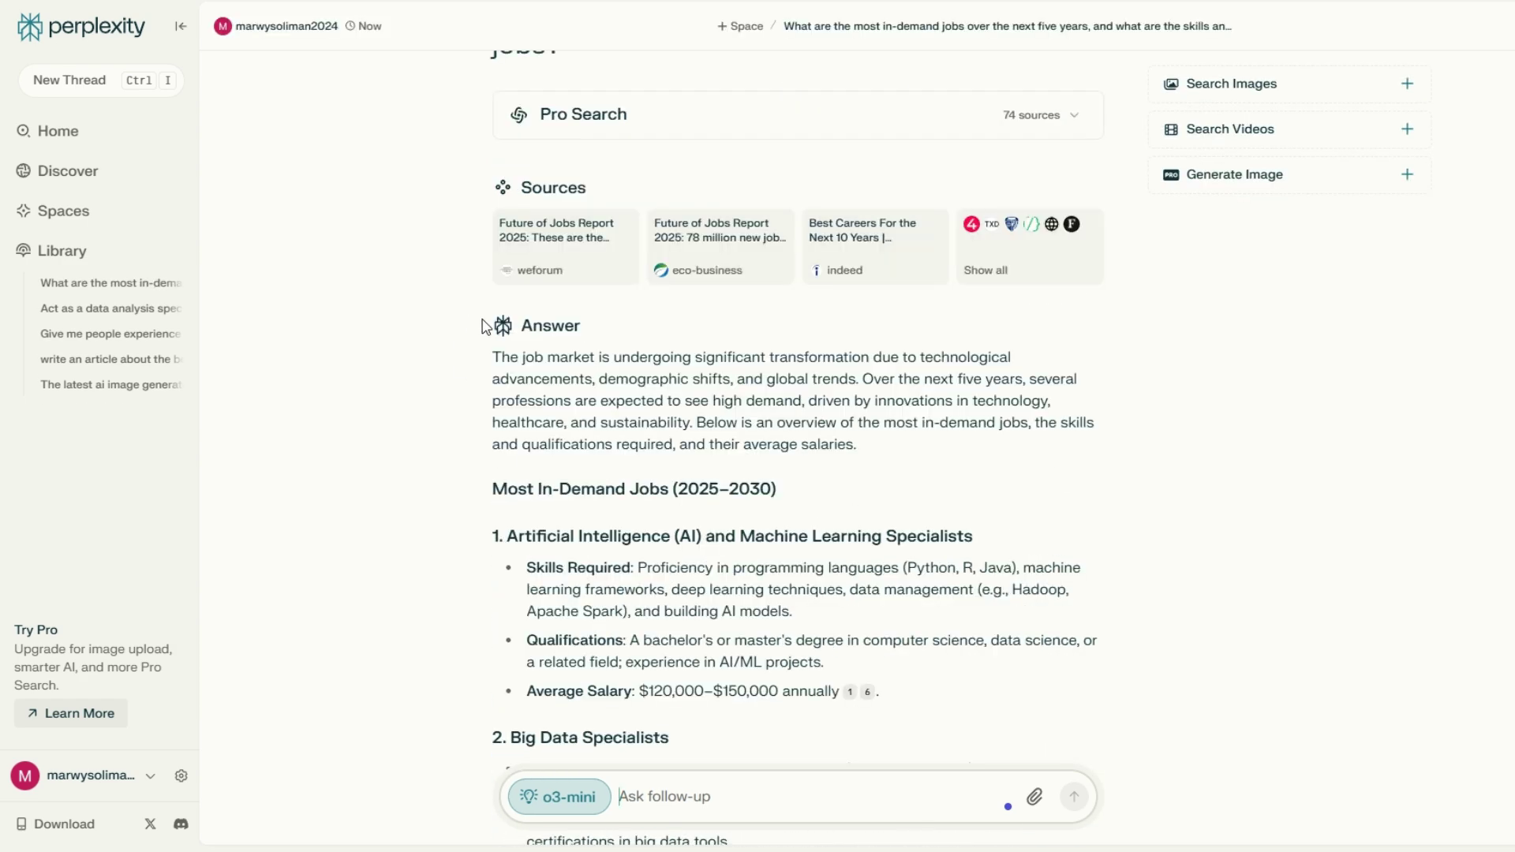
scroll(563, 473, "down", 1)
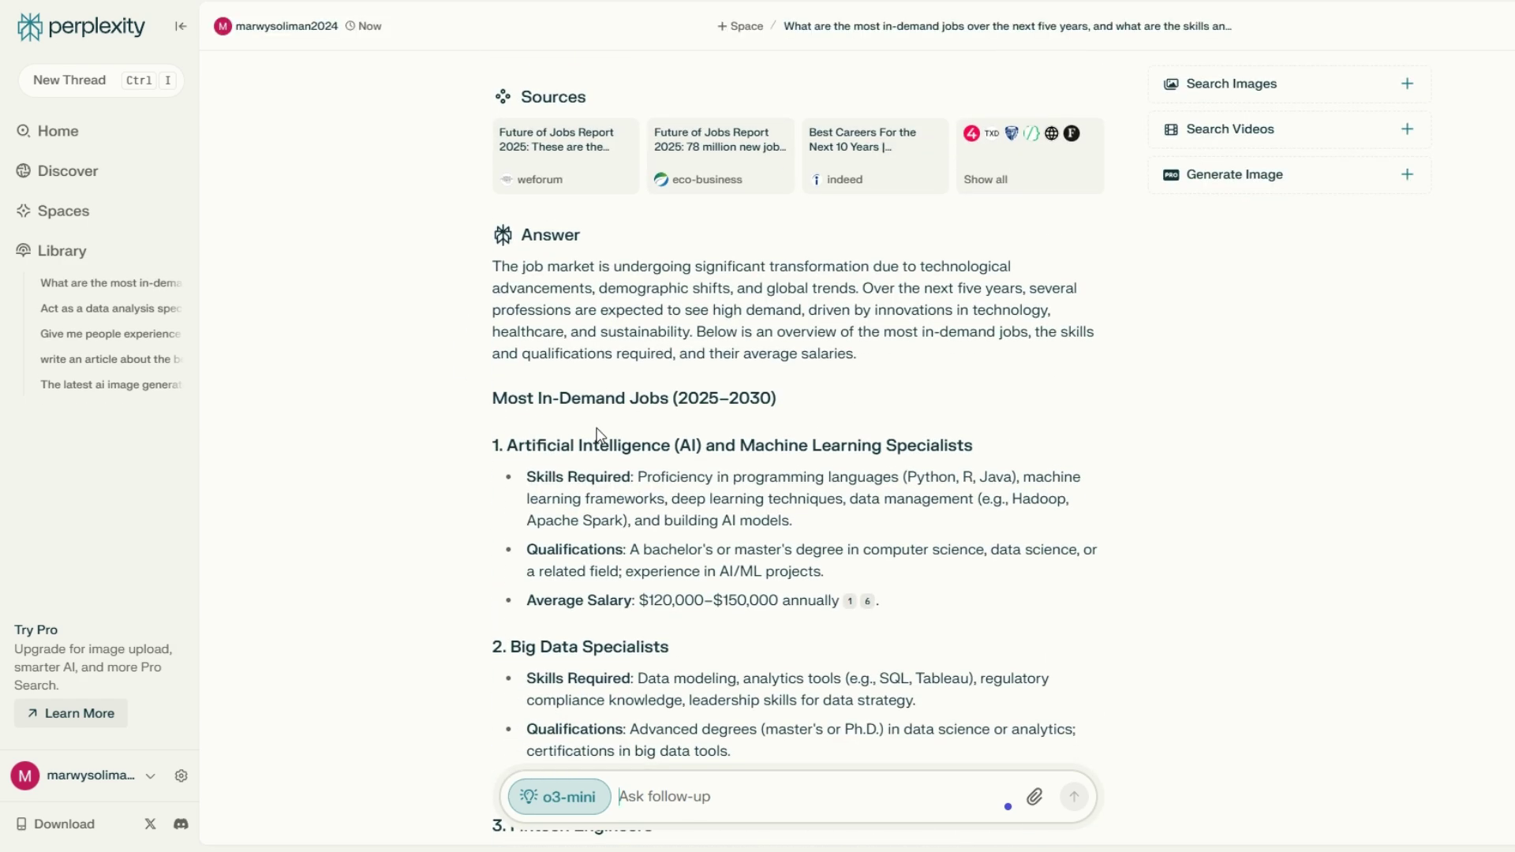
scroll(631, 422, "down", 1)
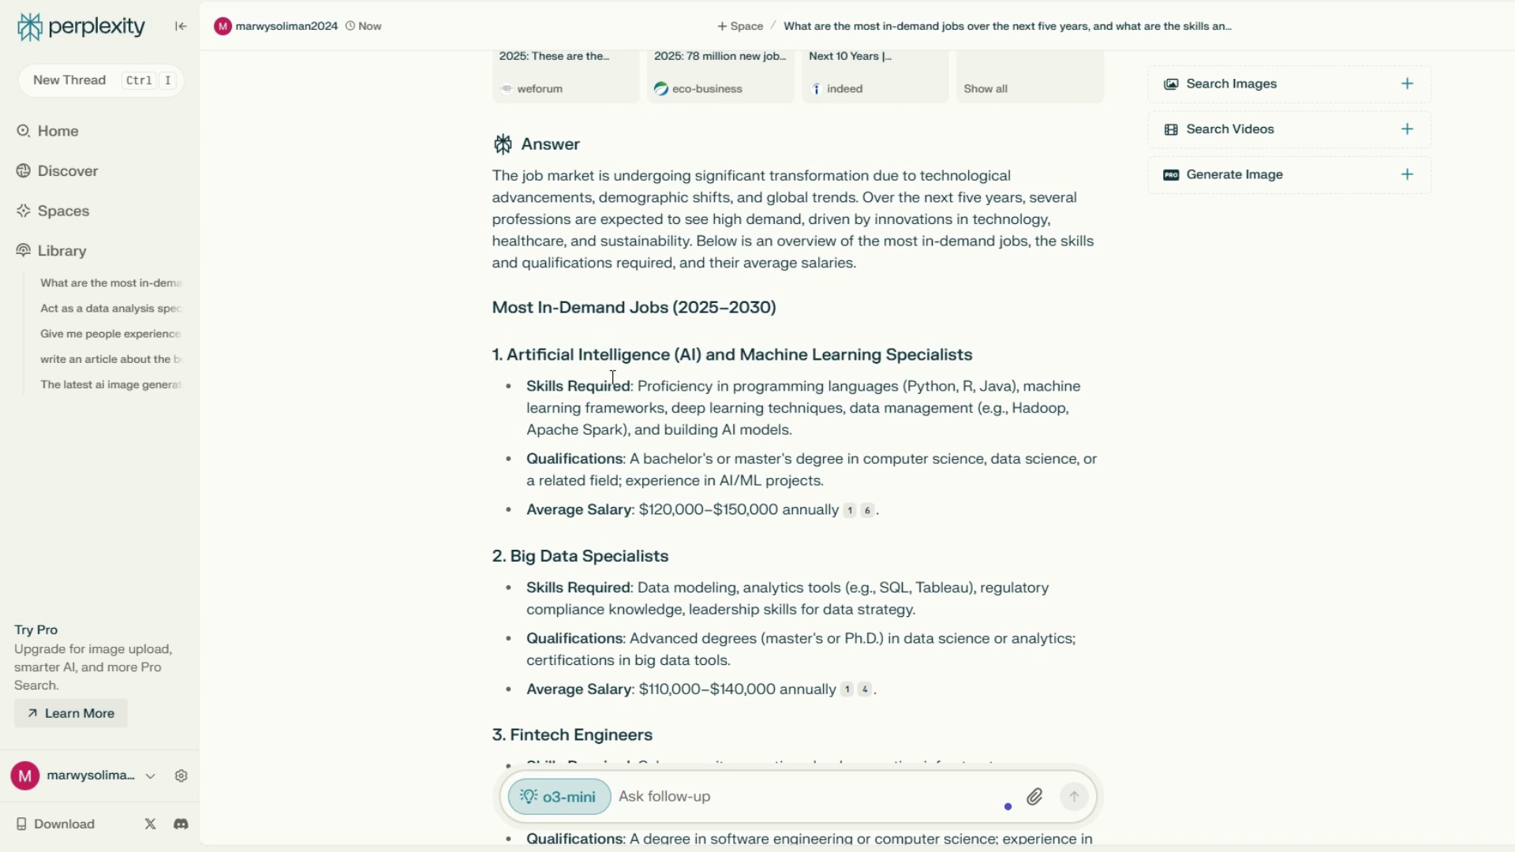
scroll(738, 388, "down", 1)
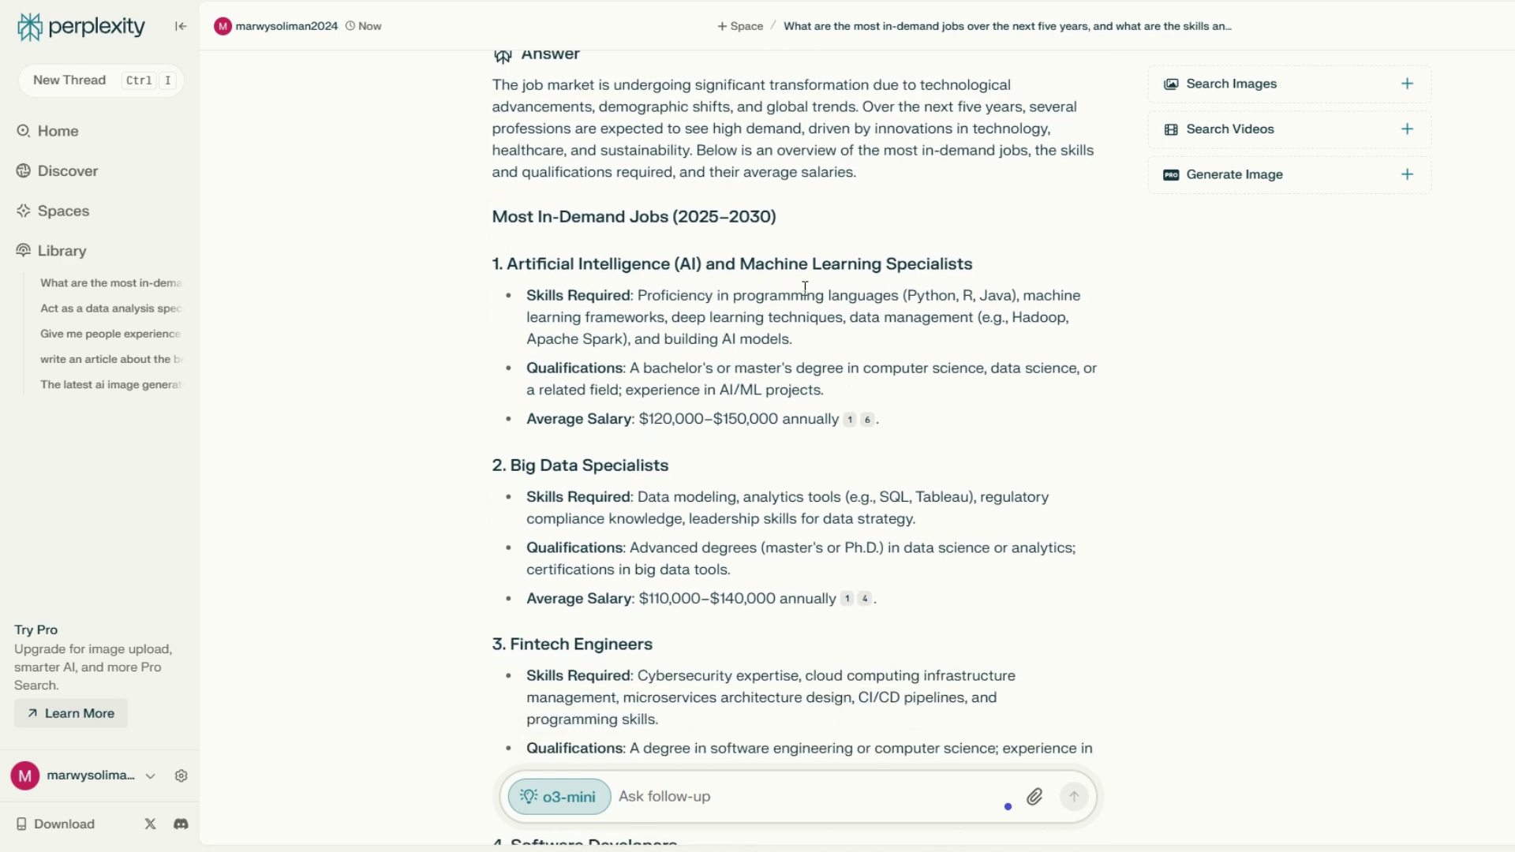
scroll(810, 292, "down", 1)
scroll(655, 434, "down", 2)
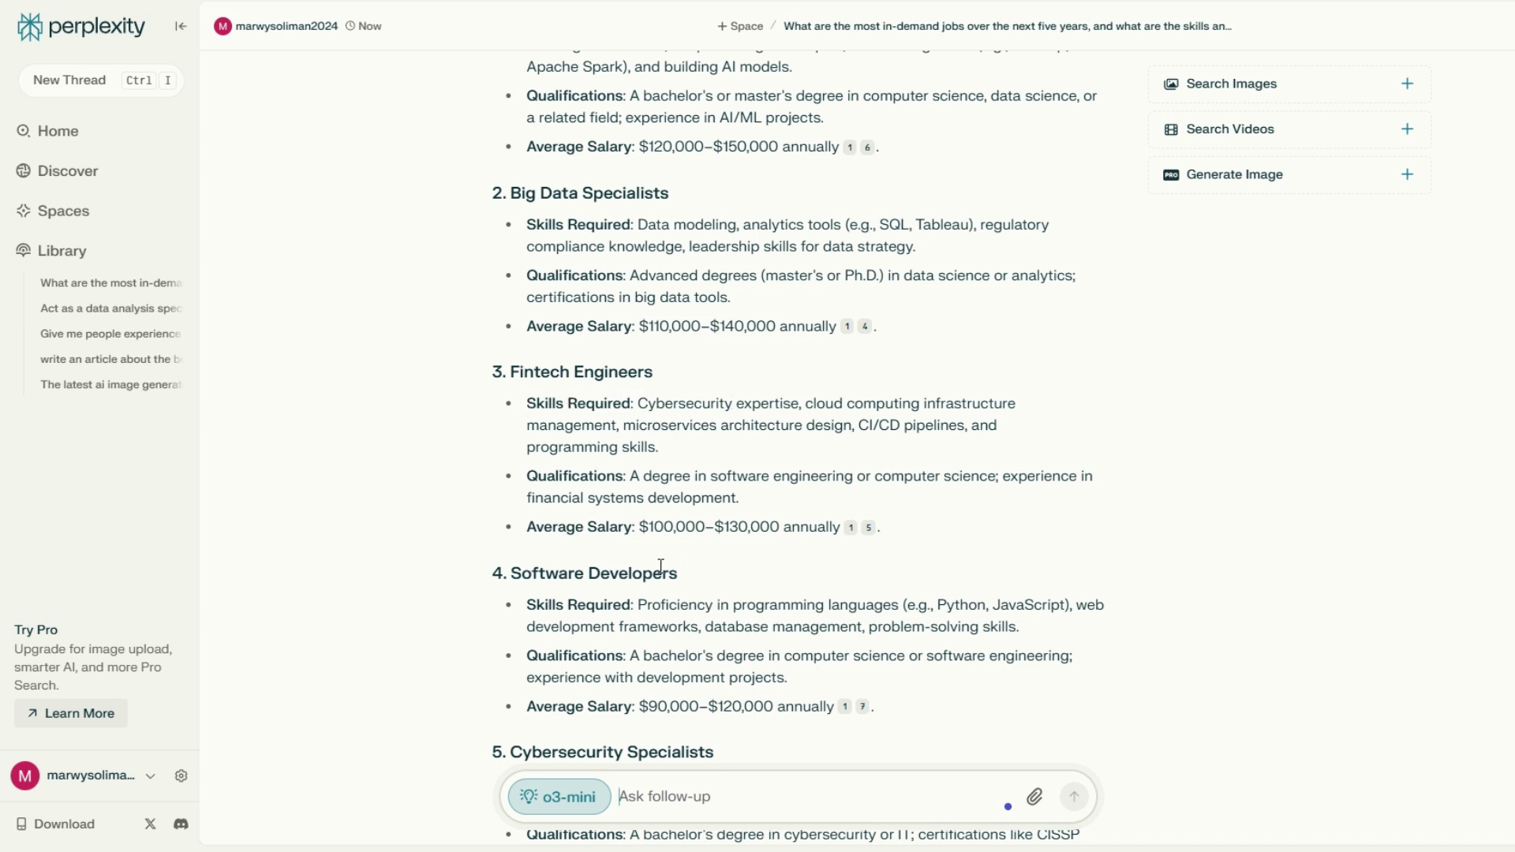
scroll(644, 488, "down", 2)
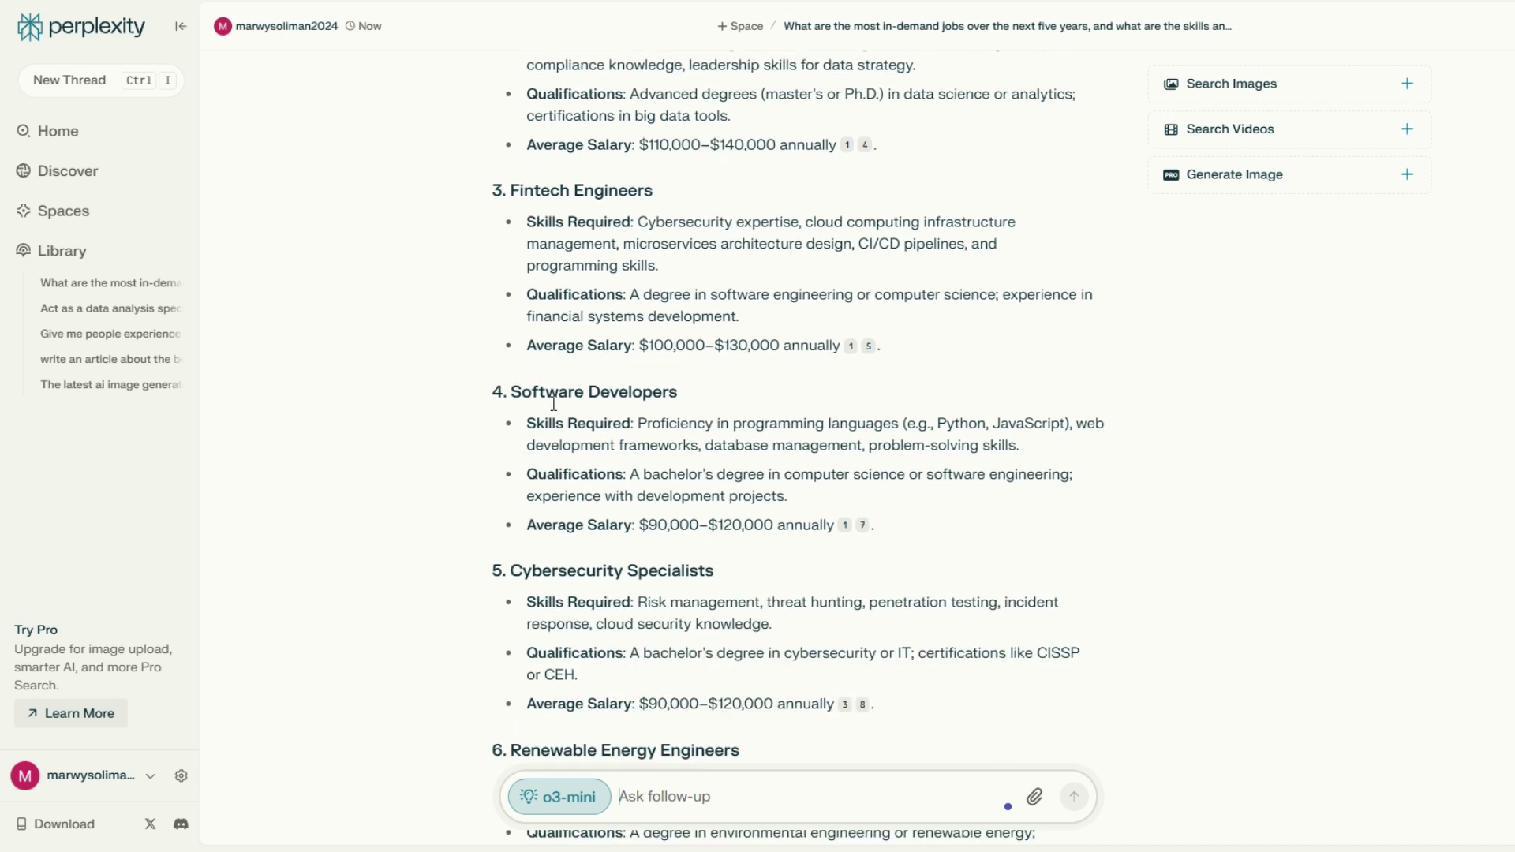
scroll(647, 442, "down", 2)
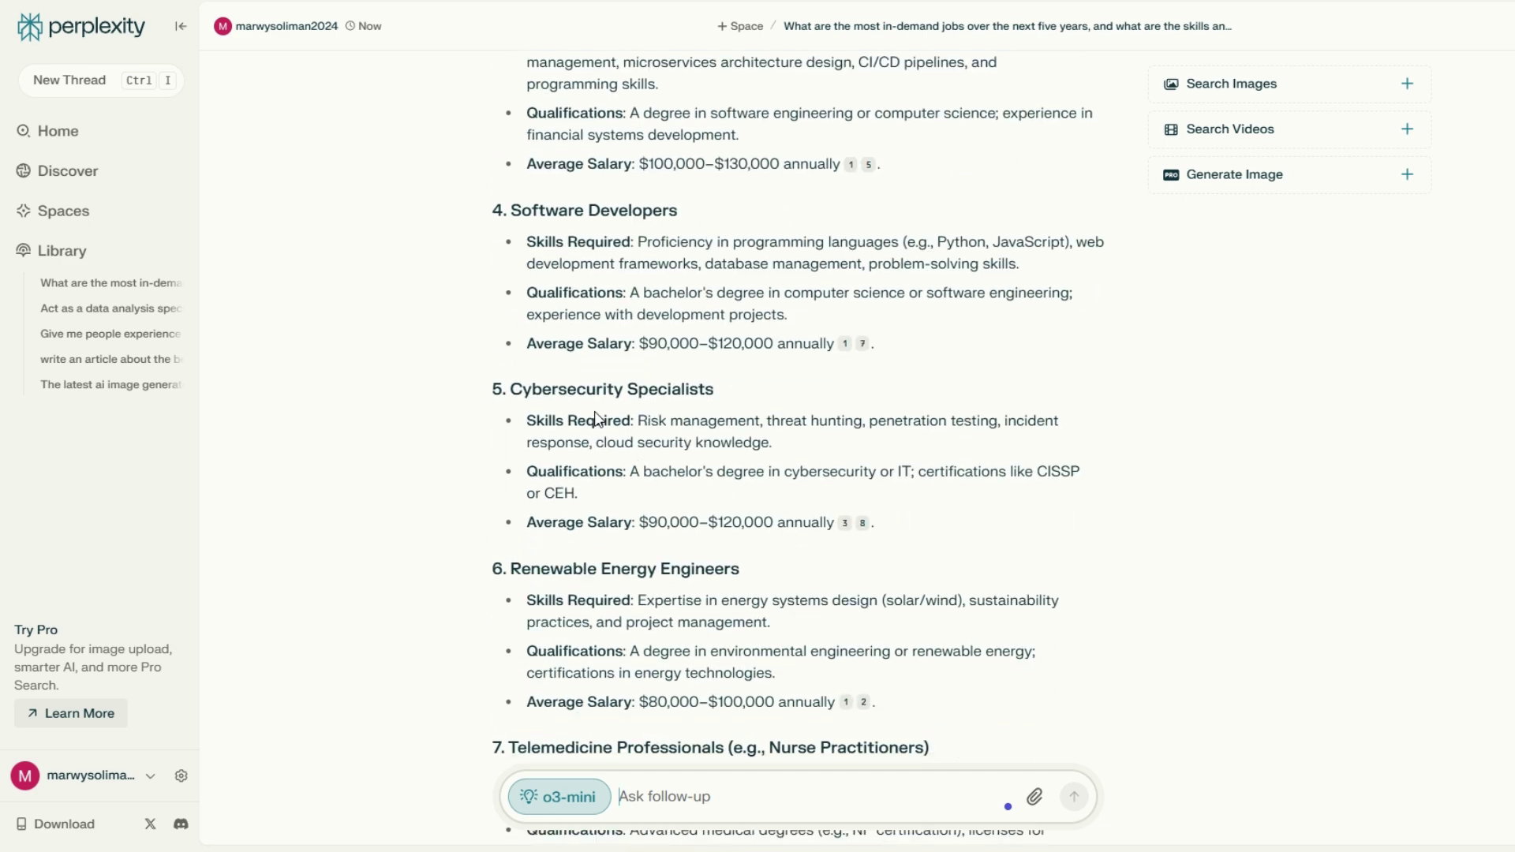
scroll(591, 447, "down", 2)
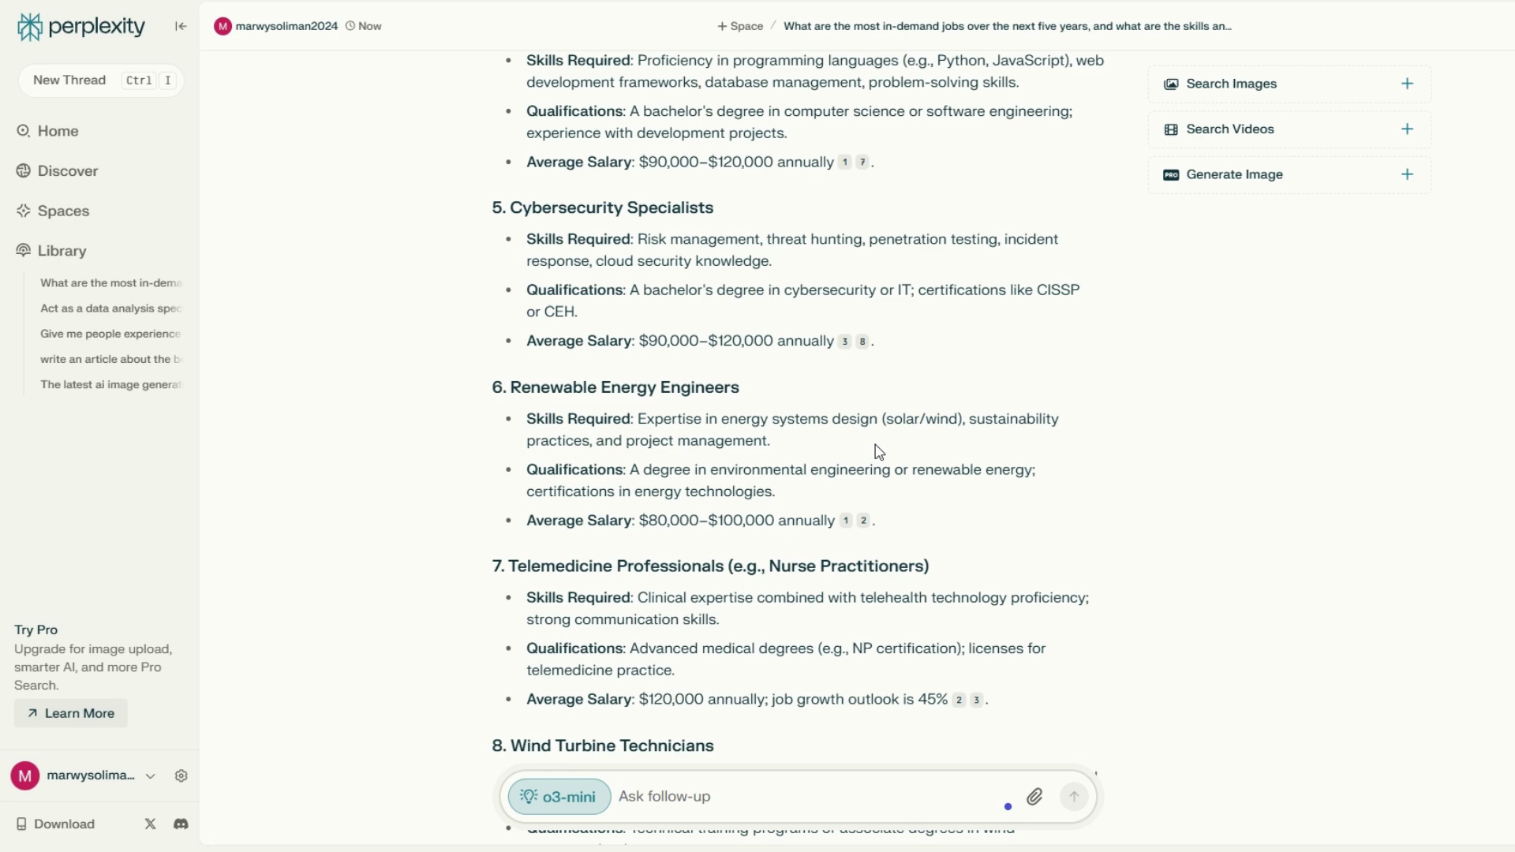
scroll(474, 586, "down", 3)
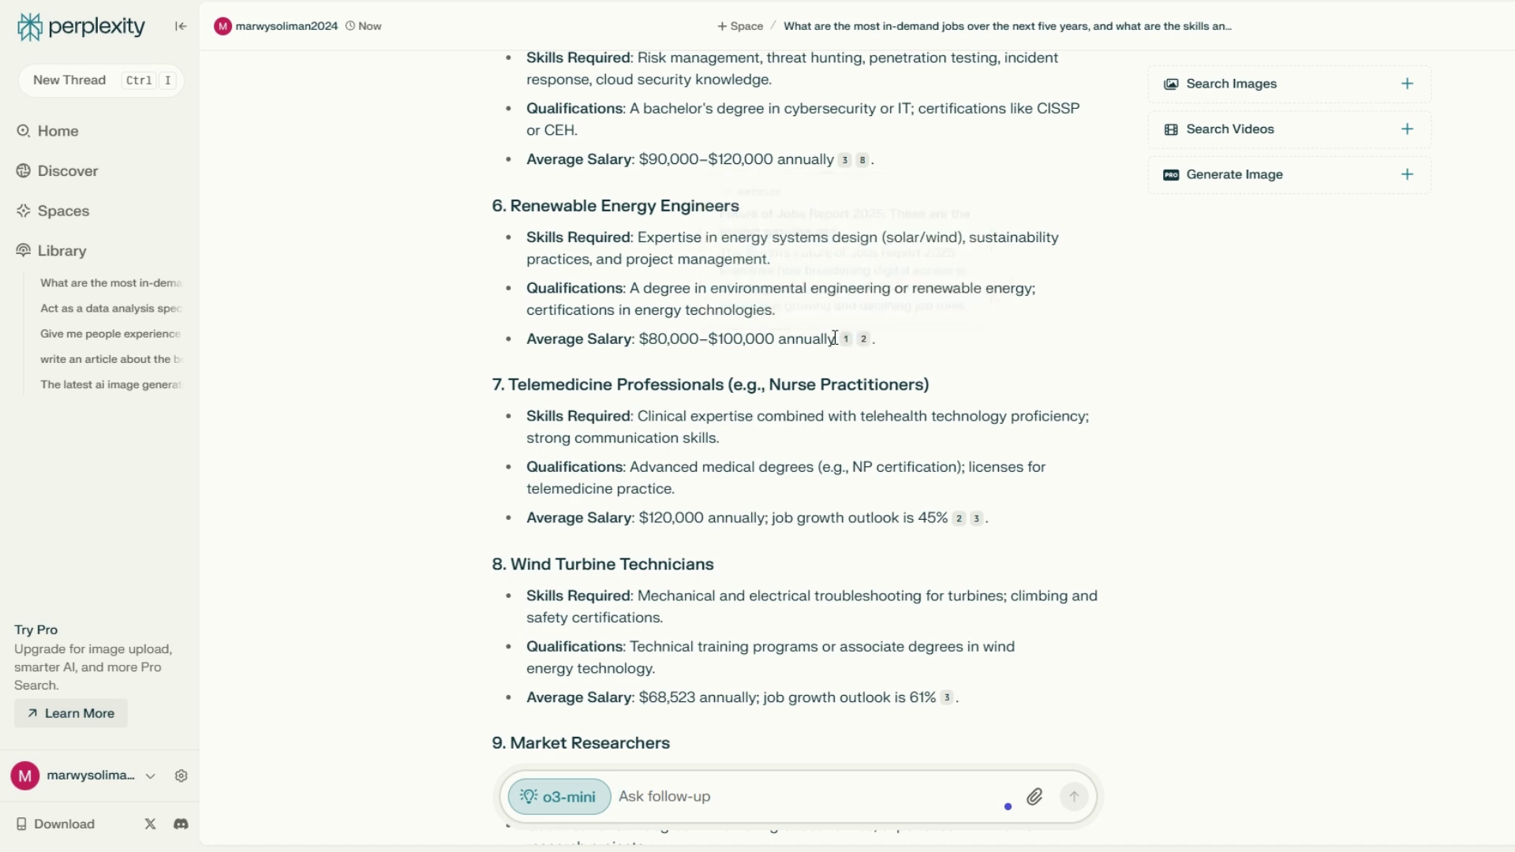
scroll(663, 523, "down", 6)
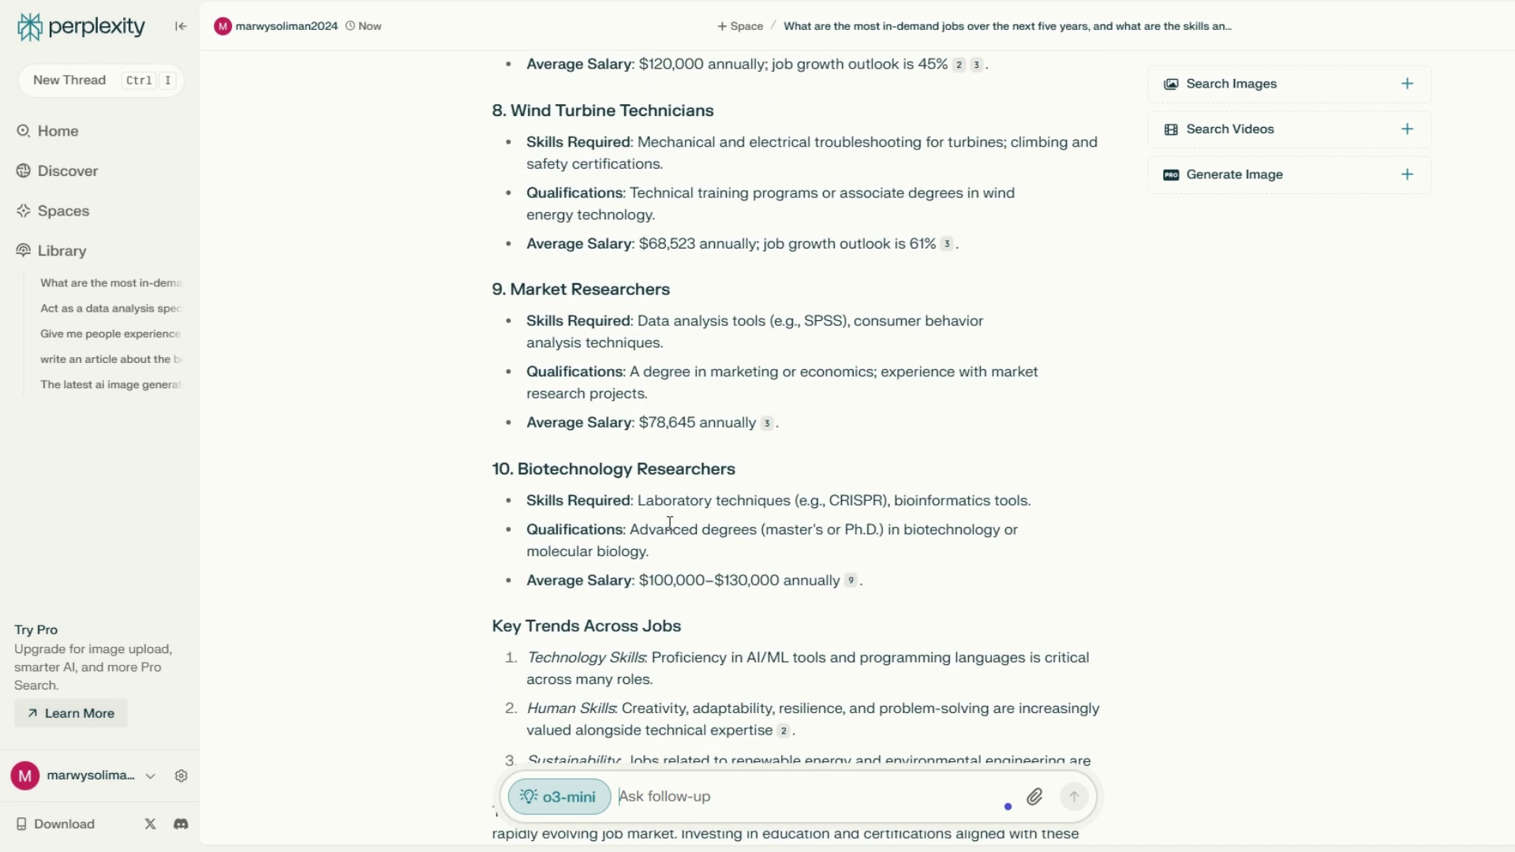
scroll(663, 522, "down", 3)
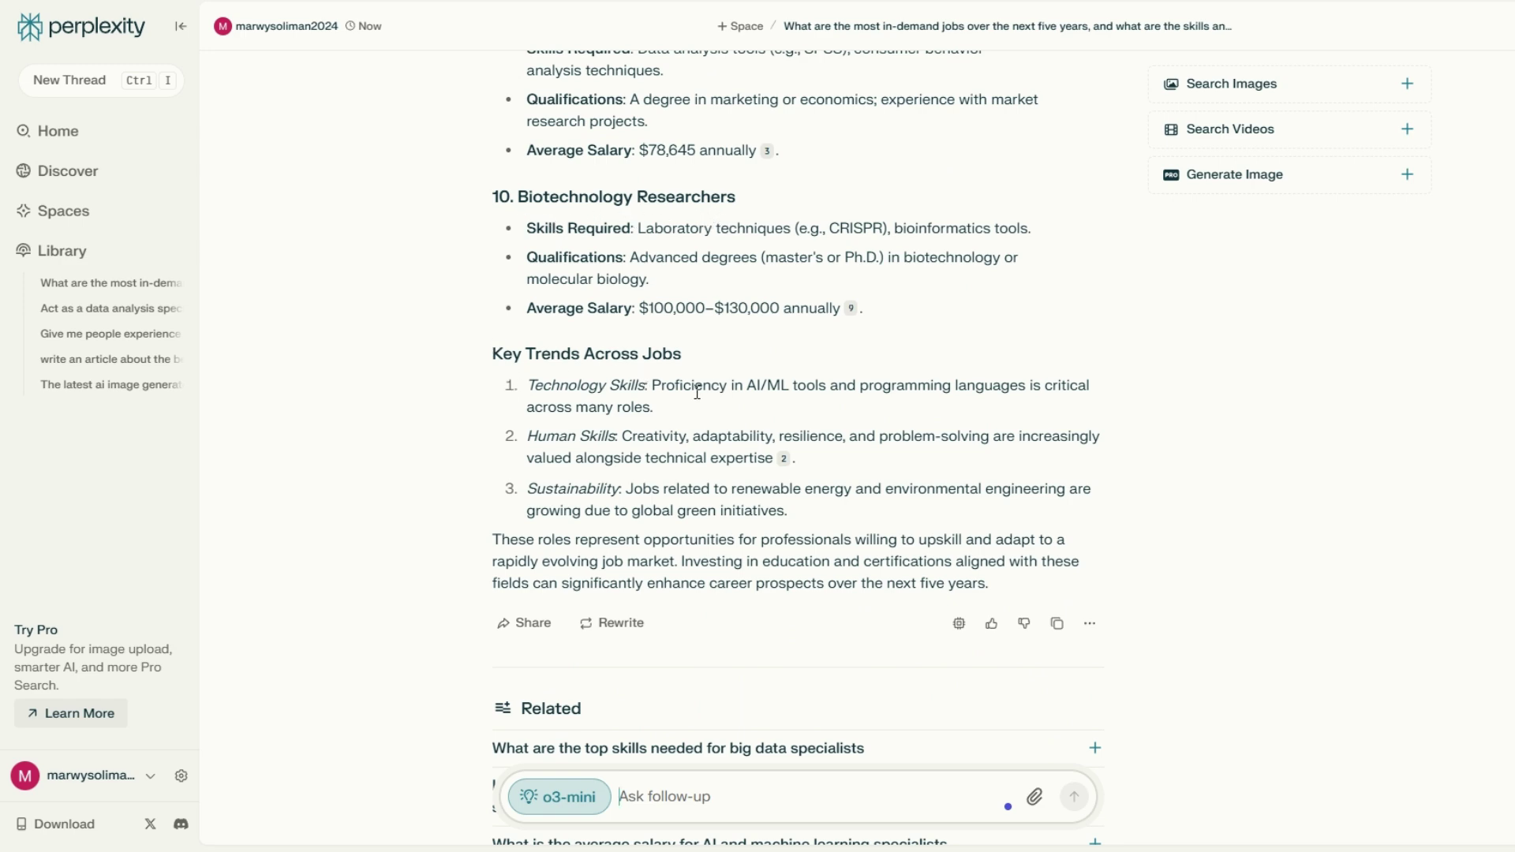
scroll(655, 536, "down", 2)
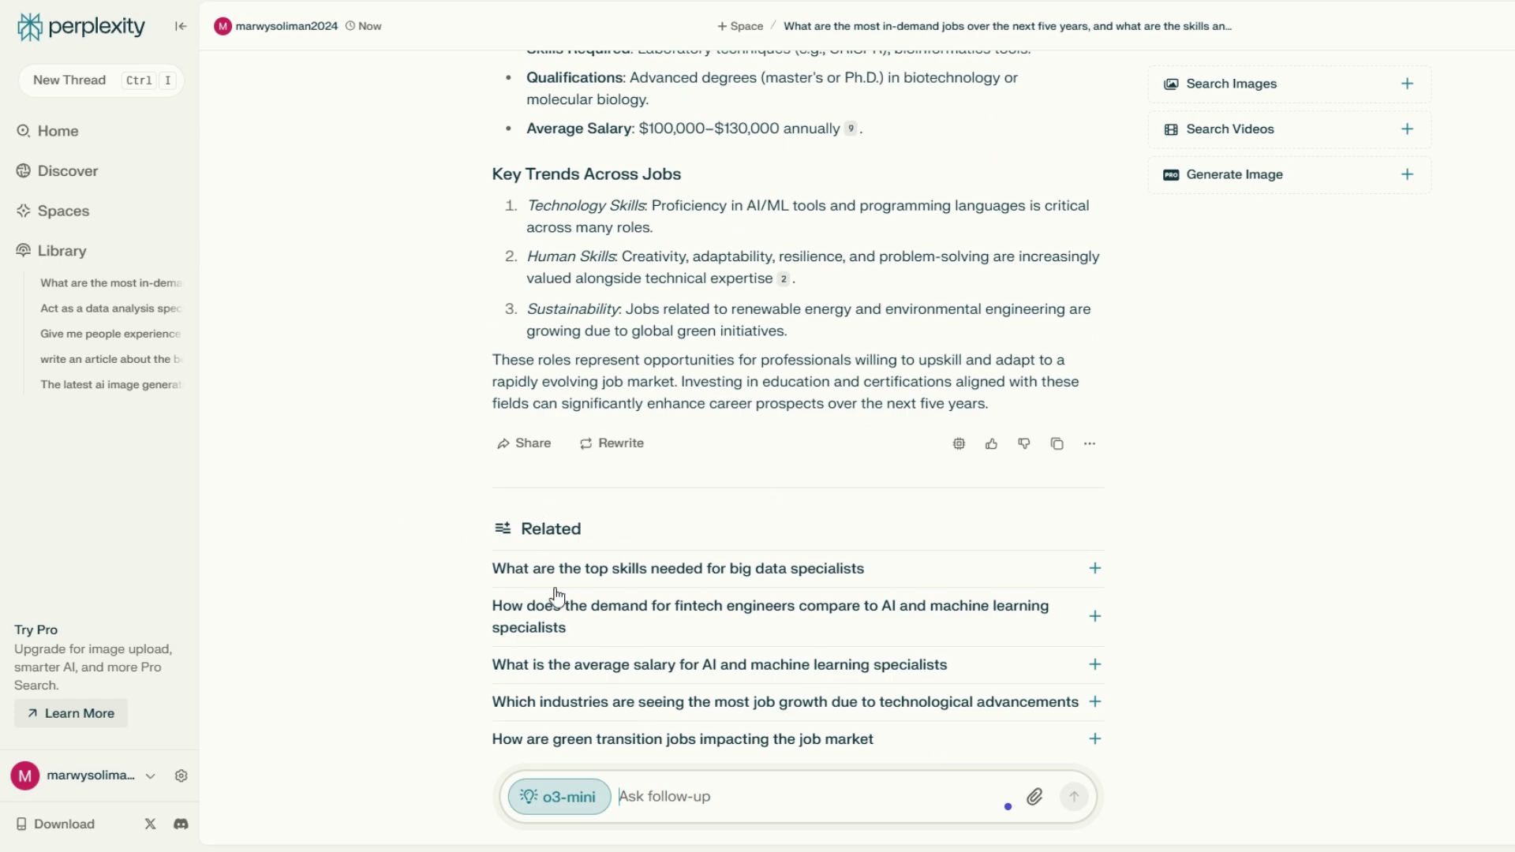
scroll(568, 574, "up", 1)
scroll(571, 577, "up", 15)
scroll(570, 566, "up", 10)
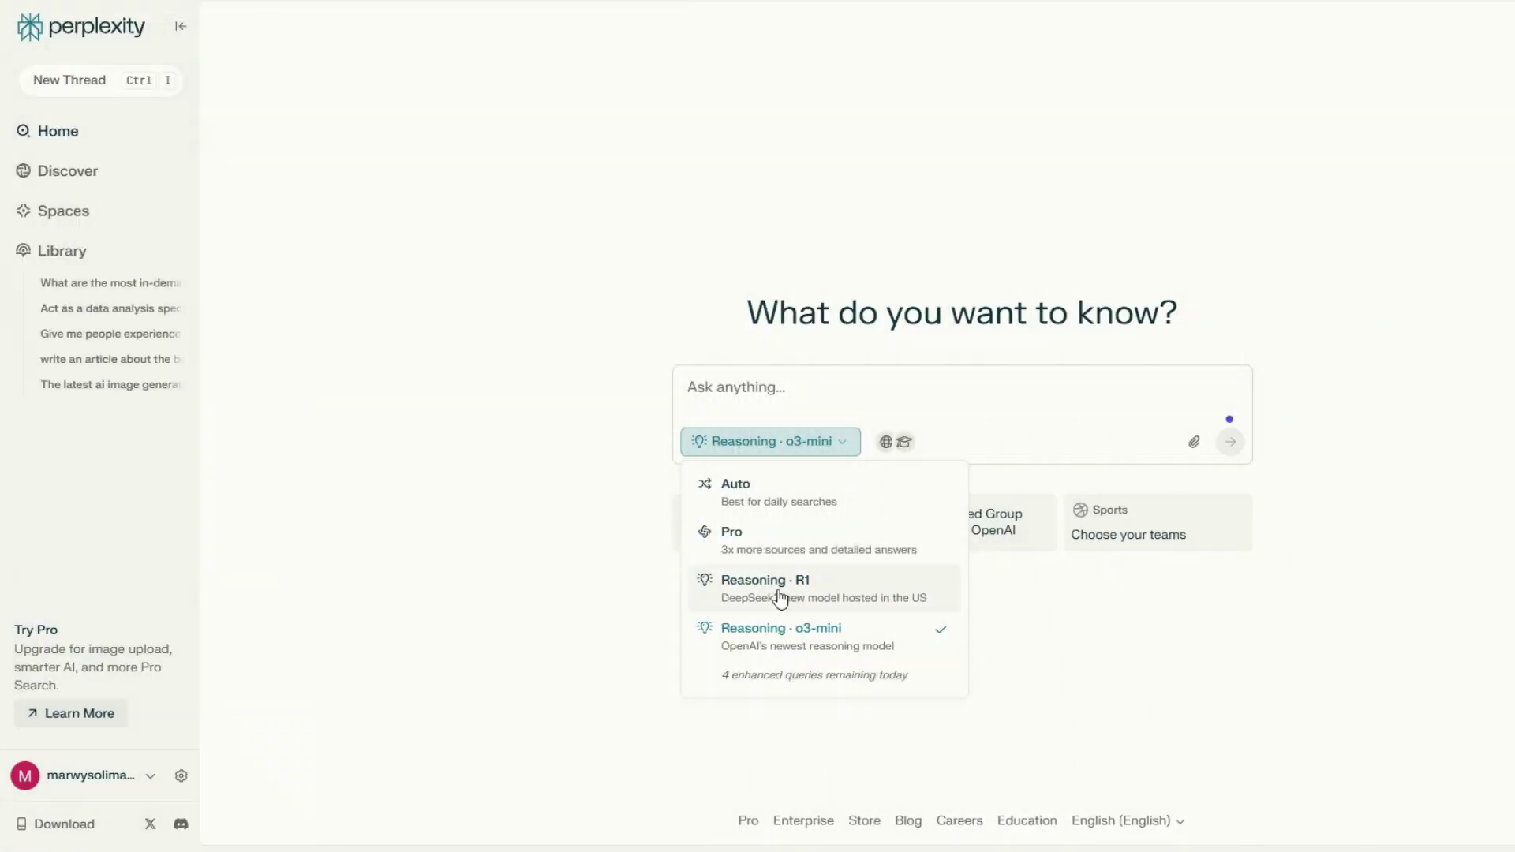
Step: Switch the model to Reasoning · R1 and submit the same question about in-demand jobs, required skills, qualifications and average salaries
left_click(779, 597)
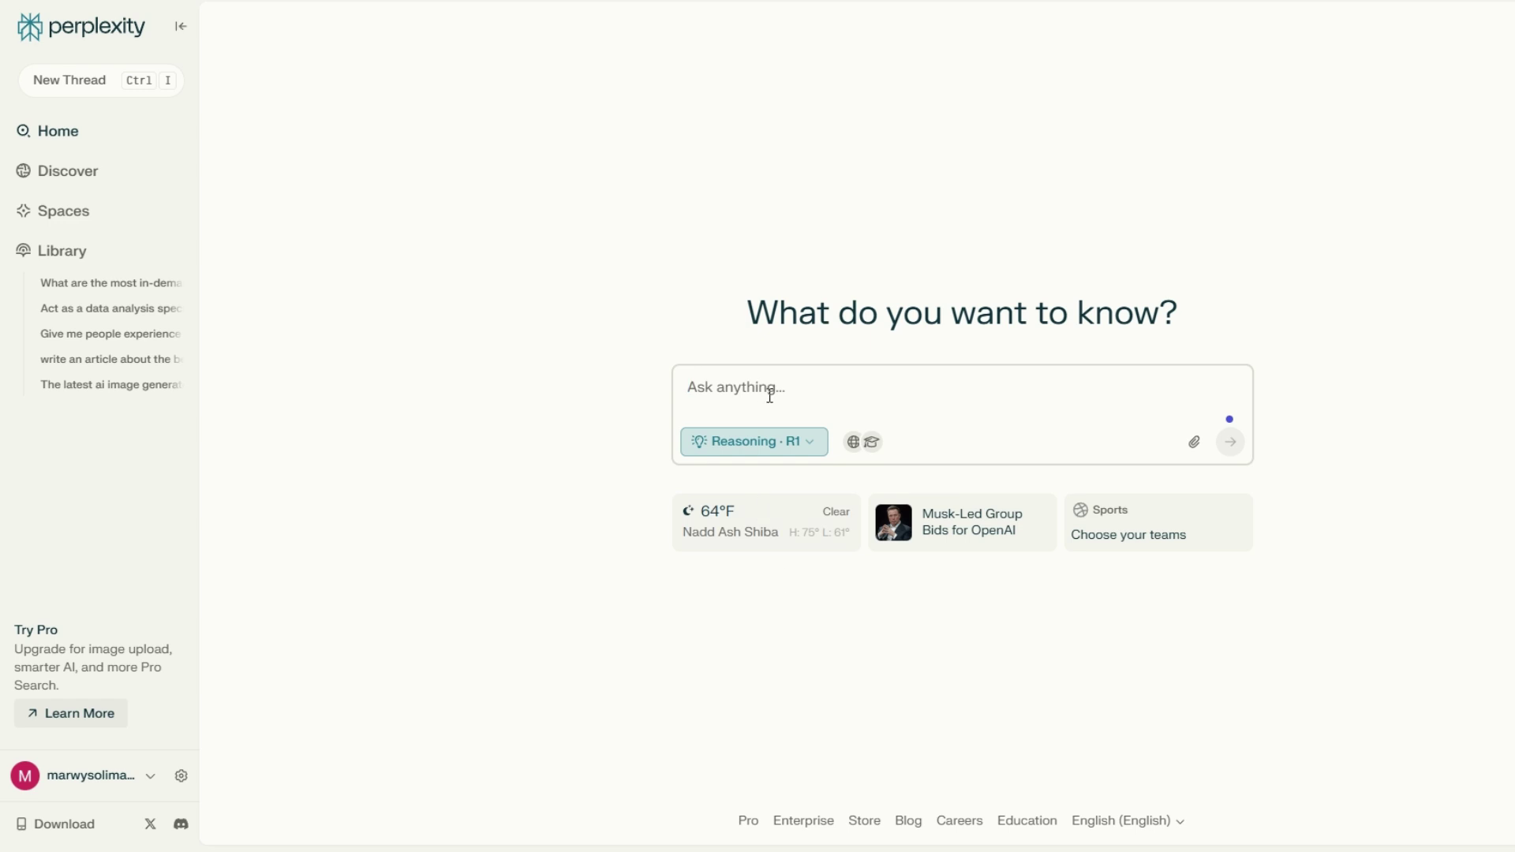
type("What are the most in-demand jobs over the next five years, and what are the skills and qualifications required for these jobs, and can you give me the average salaries for these jobs?")
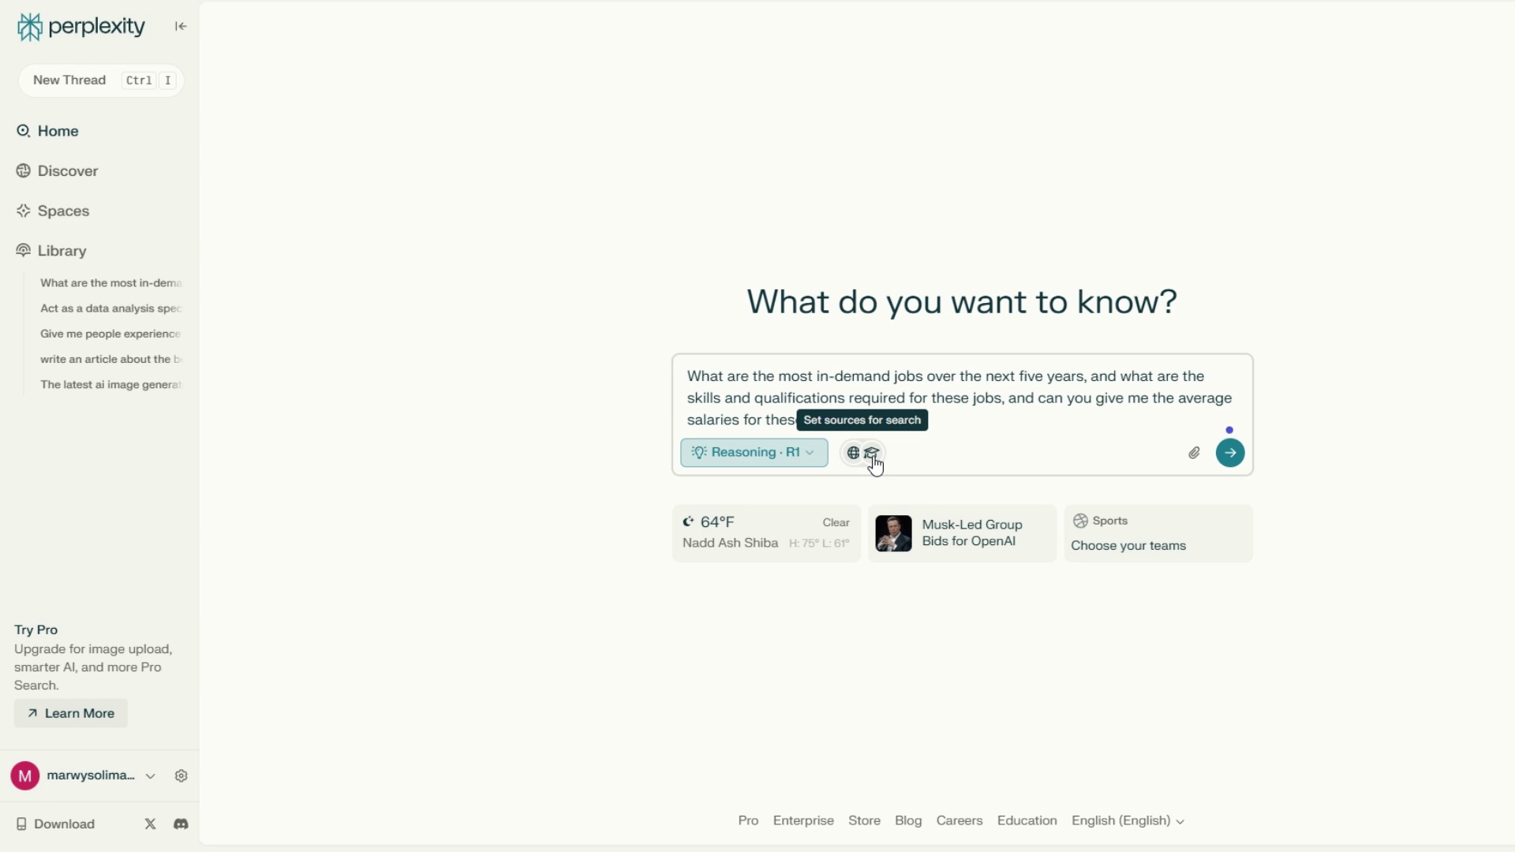
left_click(1231, 454)
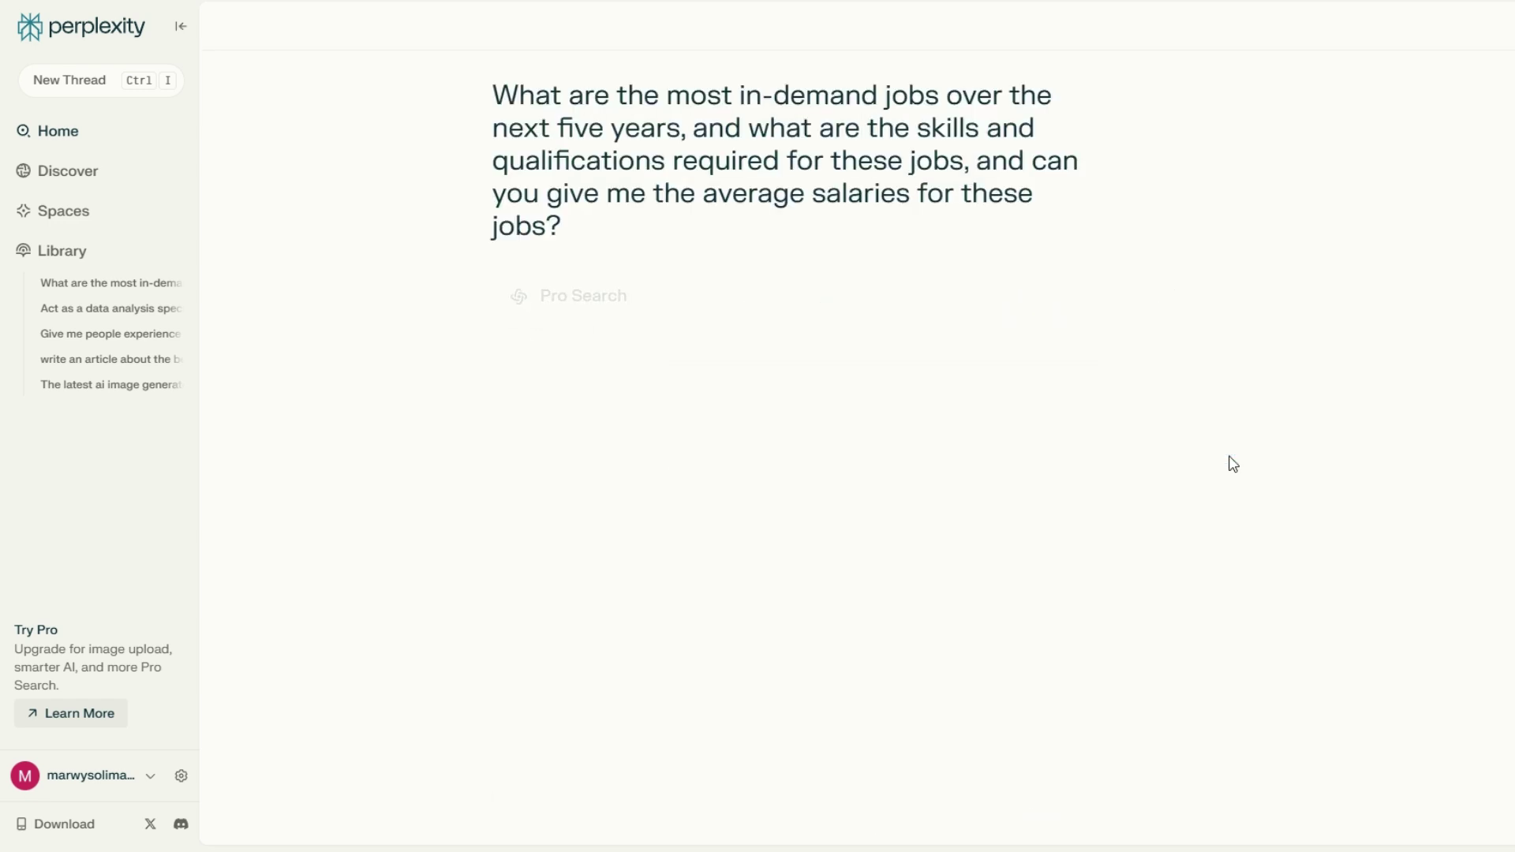